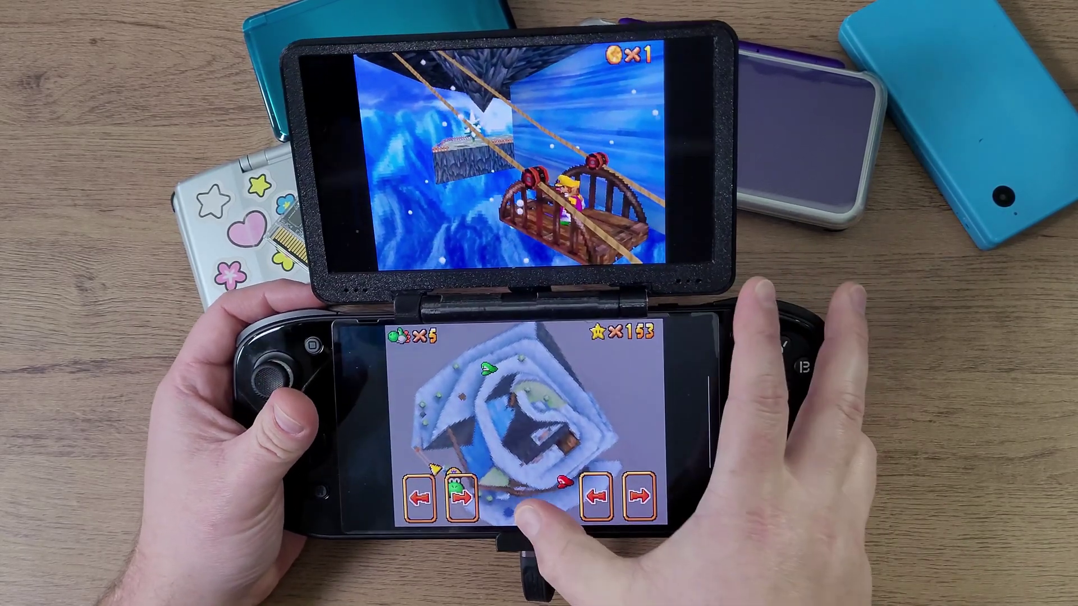
Check that the USB Drive (F:) window is empty, then close it.
{"action": "left_click", "coordinate": [532, 524]}
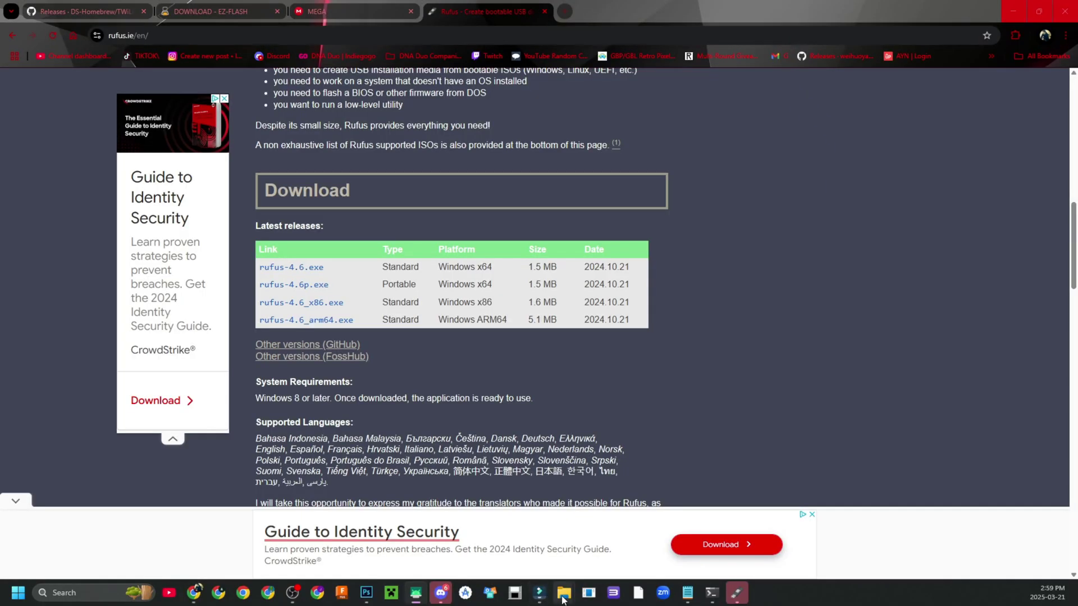
{"action": "mouse_move", "coordinate": [563, 596]}
{"action": "left_click", "coordinate": [615, 540]}
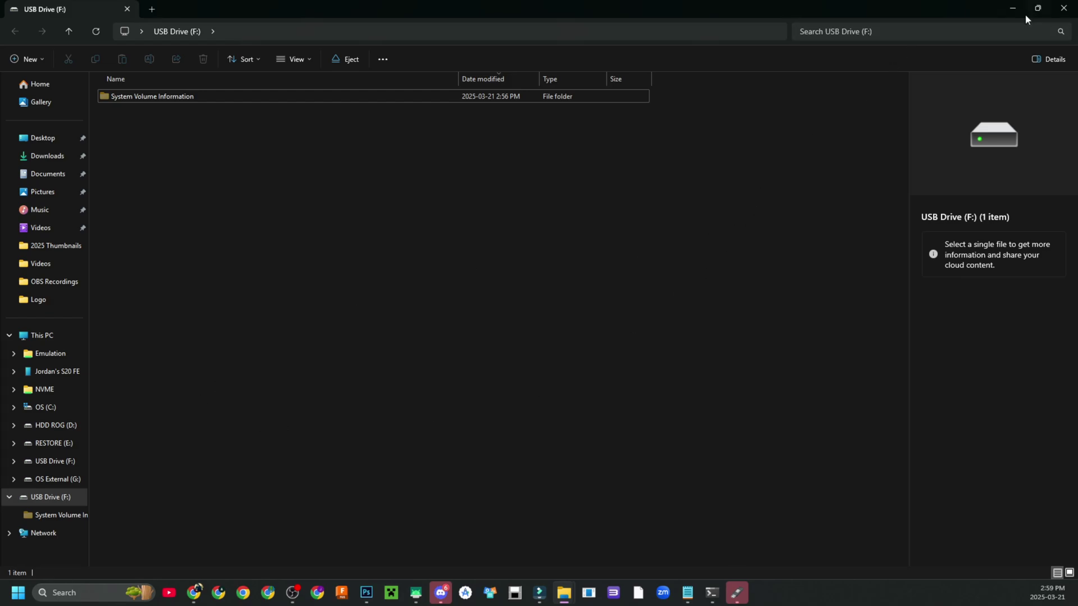
{"action": "left_click", "coordinate": [1062, 9]}
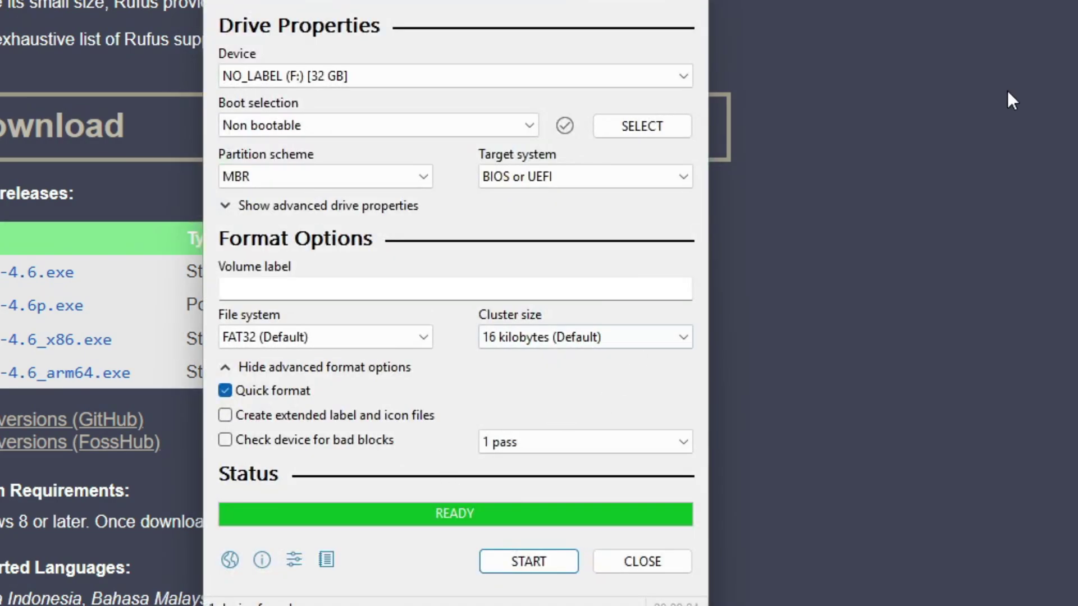
Set Rufus boot selection to Non bootable and the volume label to EZFlashTW.
{"action": "left_click", "coordinate": [371, 119]}
{"action": "left_click", "coordinate": [373, 161]}
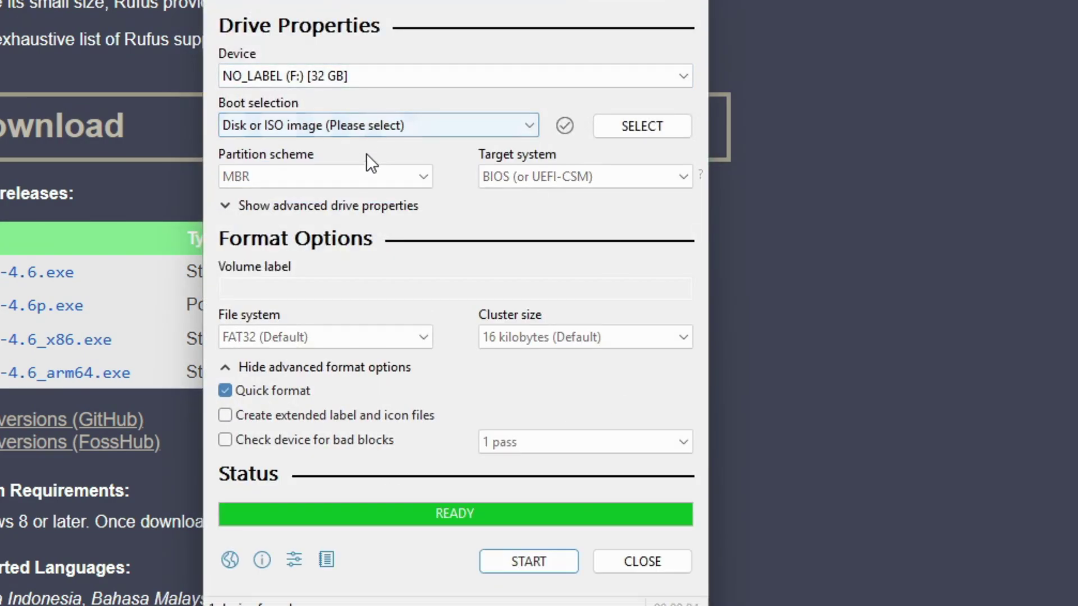
{"action": "left_click", "coordinate": [361, 121]}
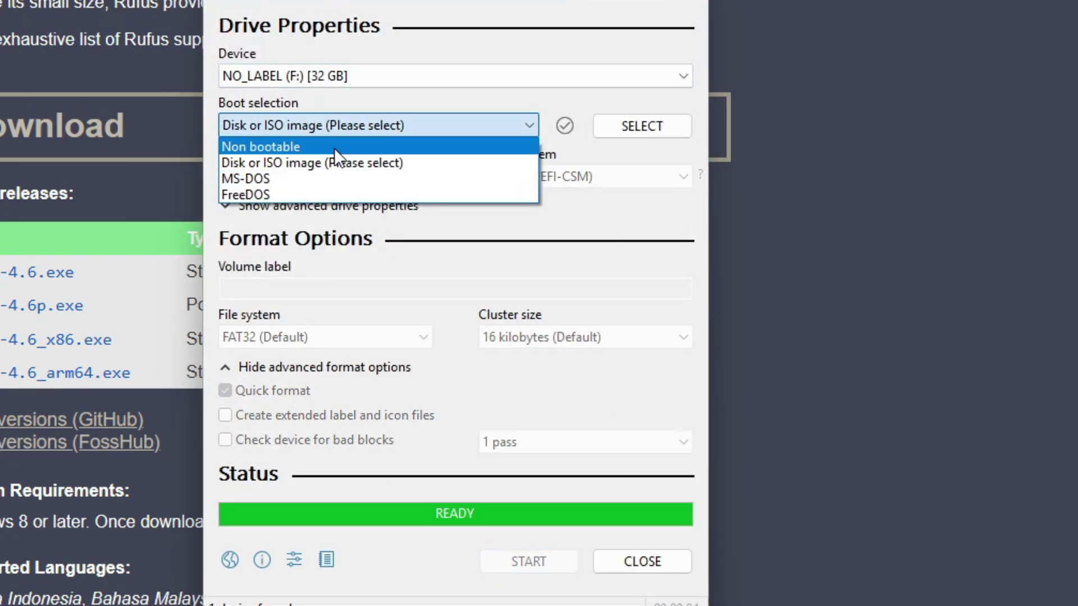
{"action": "left_click", "coordinate": [335, 145]}
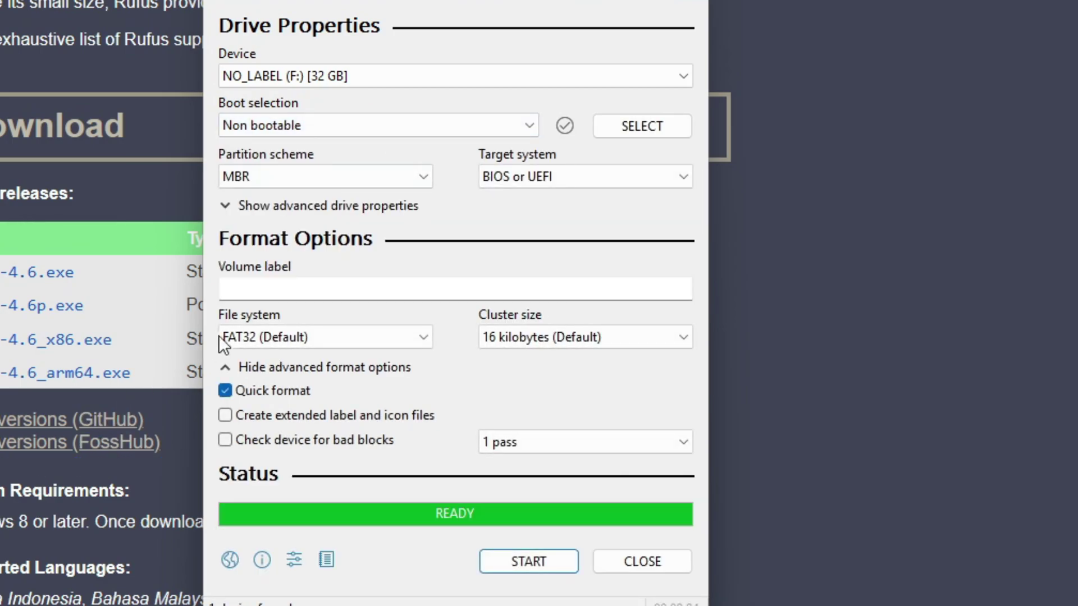
{"action": "left_click", "coordinate": [238, 289]}
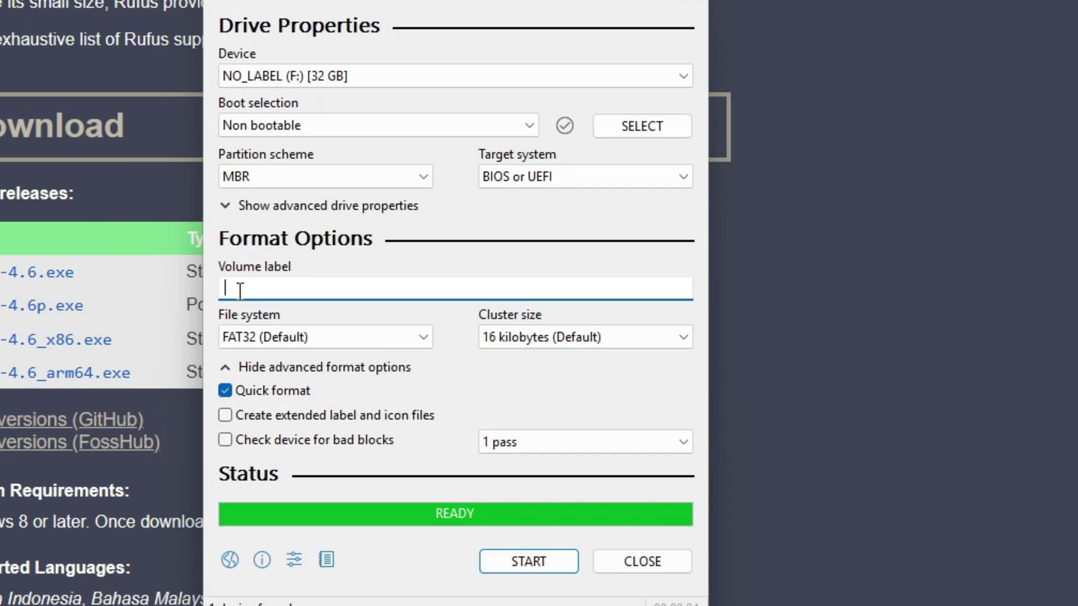
{"action": "type", "text": "EZFI"}
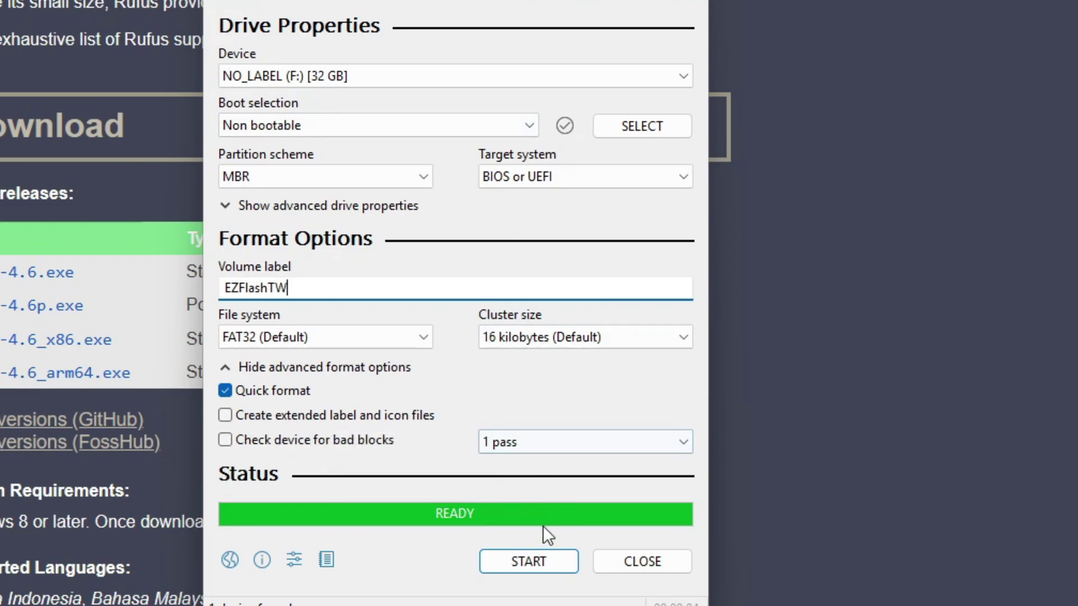
Format the 32 GB F: drive, confirm erasing its data, and close Rufus.
{"action": "left_click", "coordinate": [543, 559]}
{"action": "left_click", "coordinate": [558, 406]}
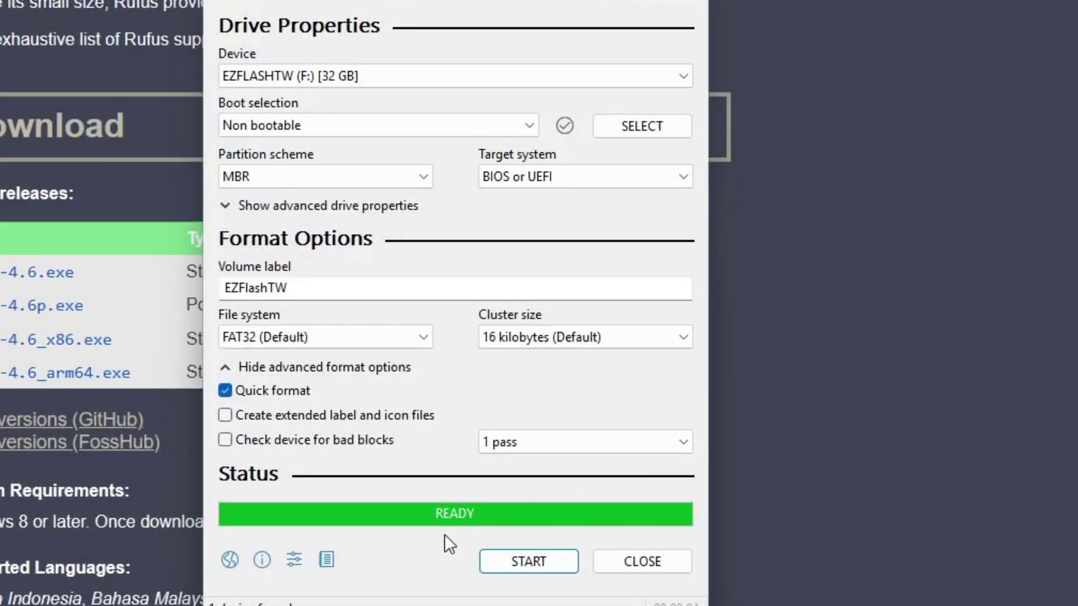
{"action": "left_click", "coordinate": [655, 561]}
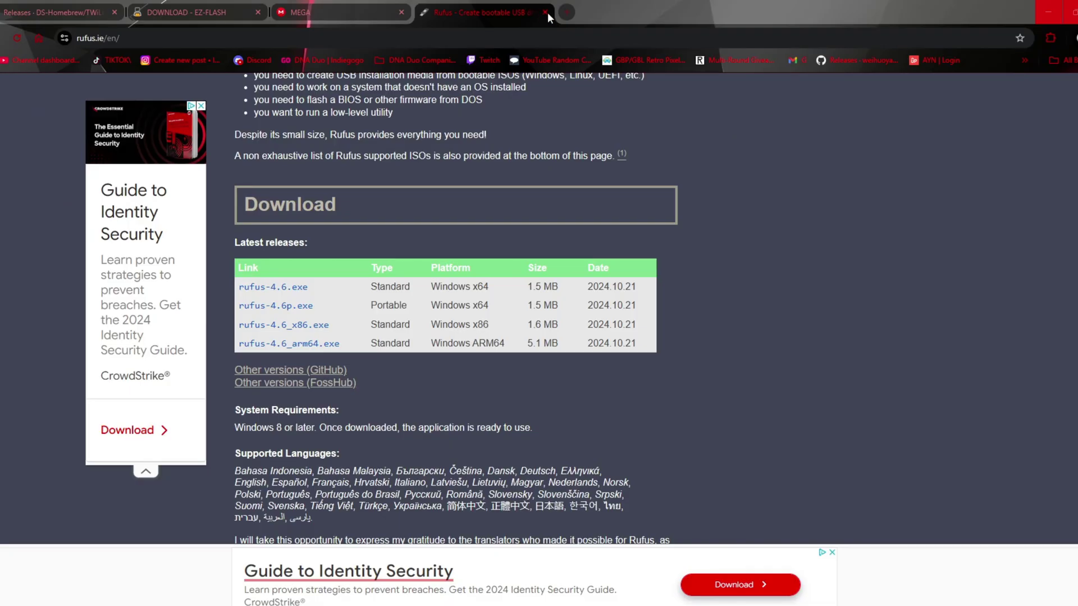
Close the Rufus tab and download usrcheat.dat from the MEGA Cheat Databases folder.
{"action": "left_click", "coordinate": [545, 13]}
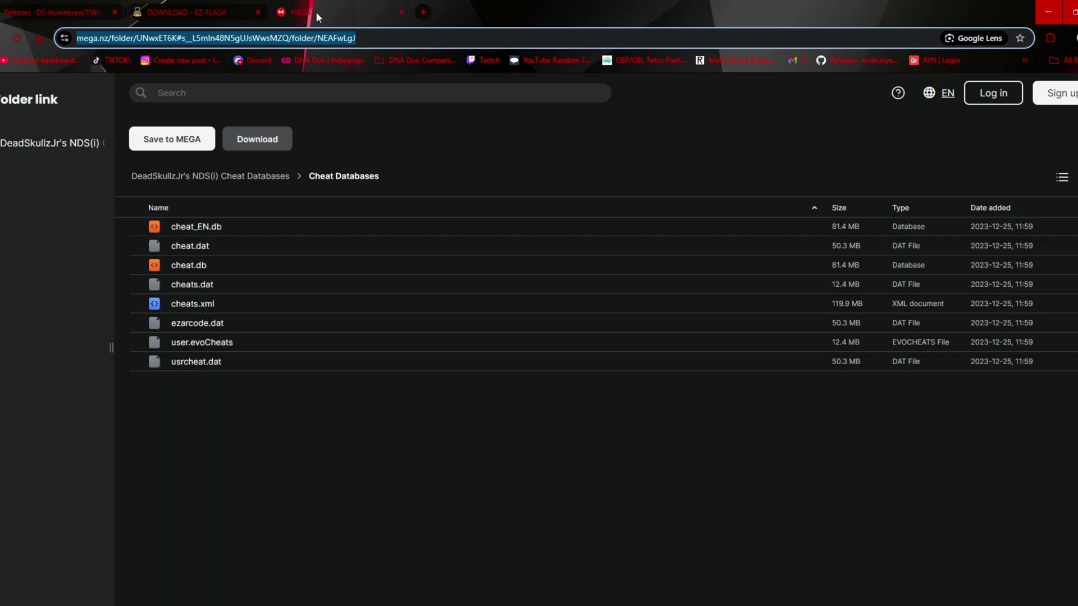
{"action": "key", "text": "alt+Tab"}
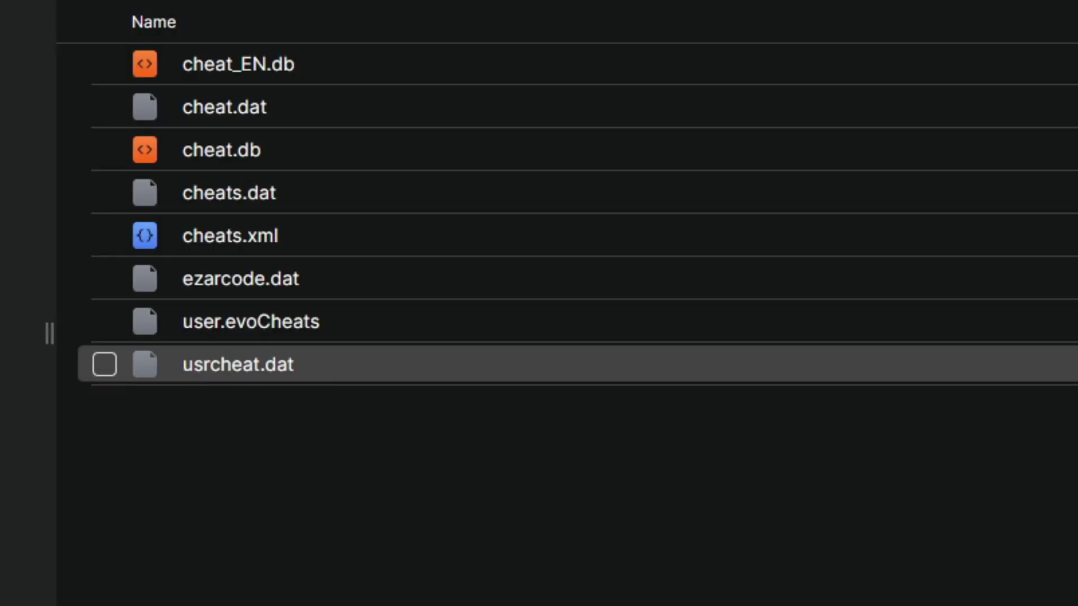
{"action": "left_click", "coordinate": [991, 347]}
{"action": "left_click", "coordinate": [963, 392]}
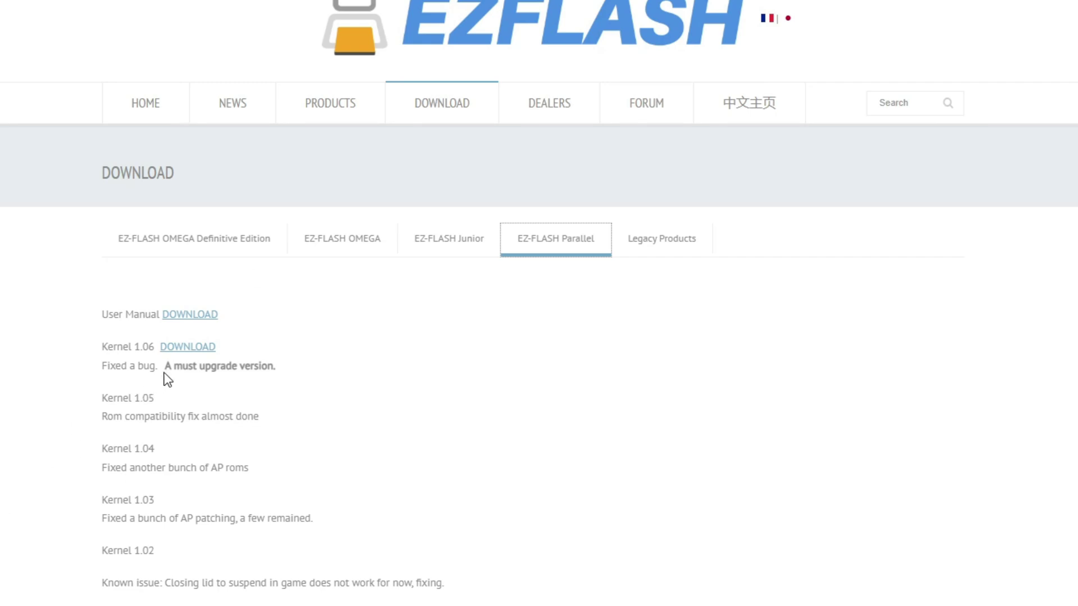
Download Kernel 1.06 from the EZ-FLASH Parallel download page.
{"action": "left_click", "coordinate": [189, 347]}
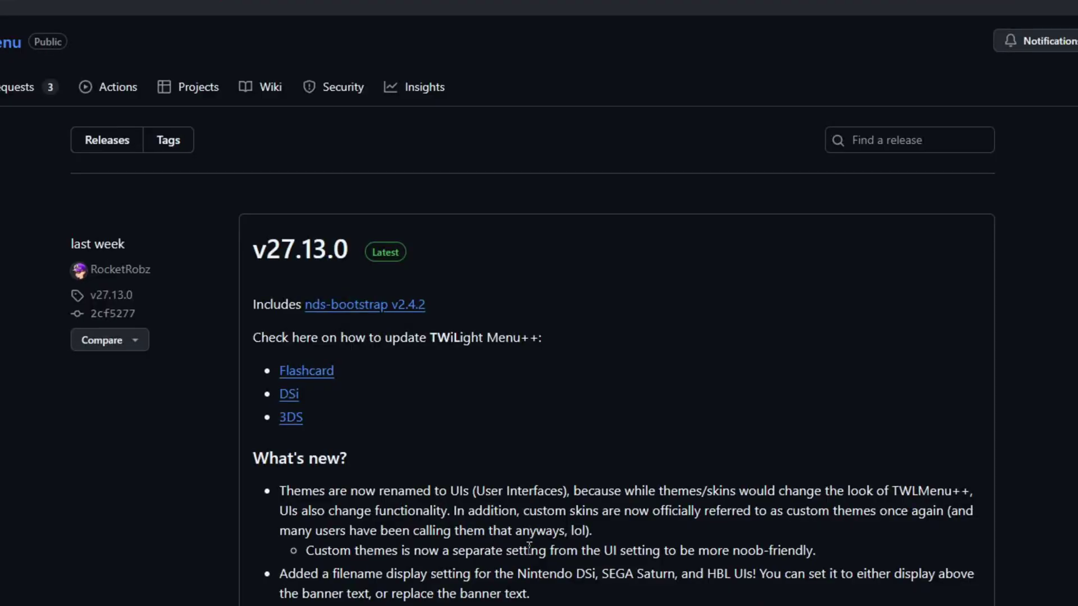
Download TWiLightMenu-Flashcard.7z (51.8 MB) from the v27.13.0 release assets.
{"action": "scroll", "coordinate": [535, 542], "scroll_direction": "down", "scroll_amount": 6}
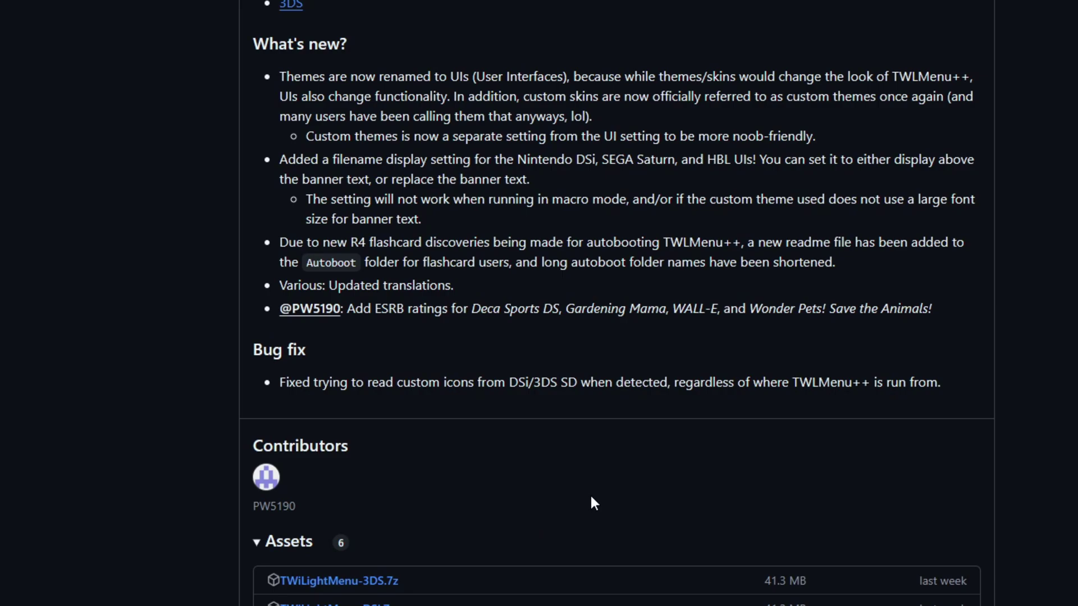
{"action": "scroll", "coordinate": [549, 511], "scroll_direction": "down", "scroll_amount": 1}
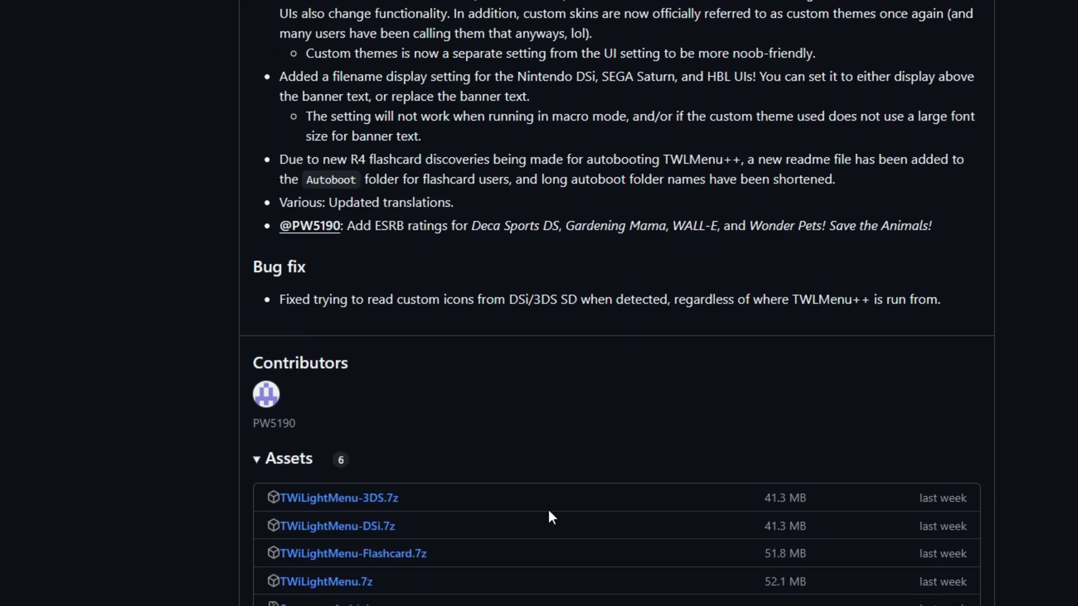
{"action": "scroll", "coordinate": [549, 511], "scroll_direction": "down", "scroll_amount": 1}
{"action": "left_click", "coordinate": [292, 379]}
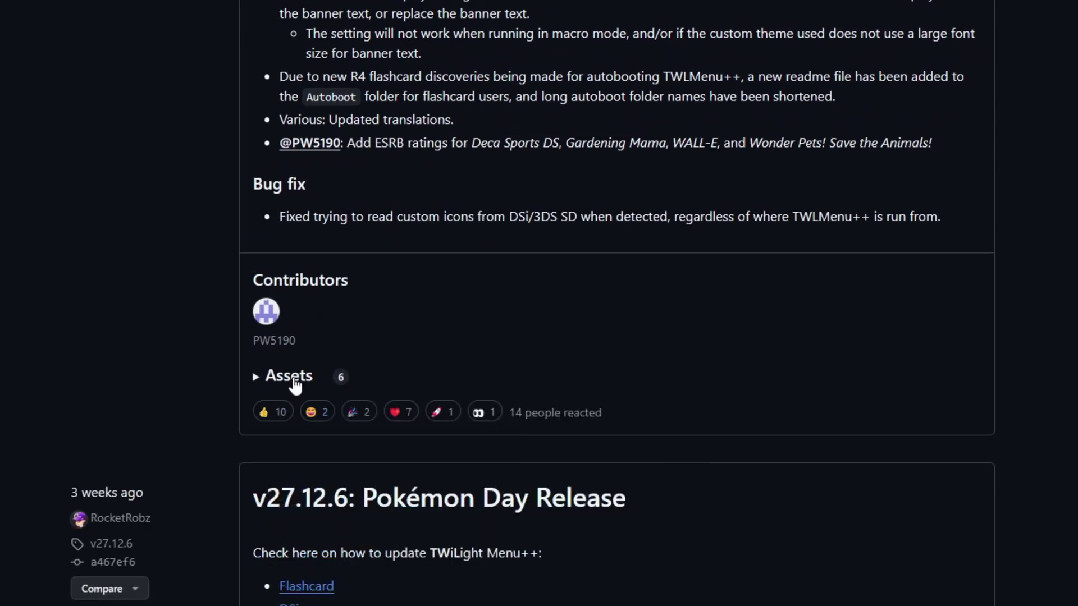
{"action": "left_click", "coordinate": [296, 387]}
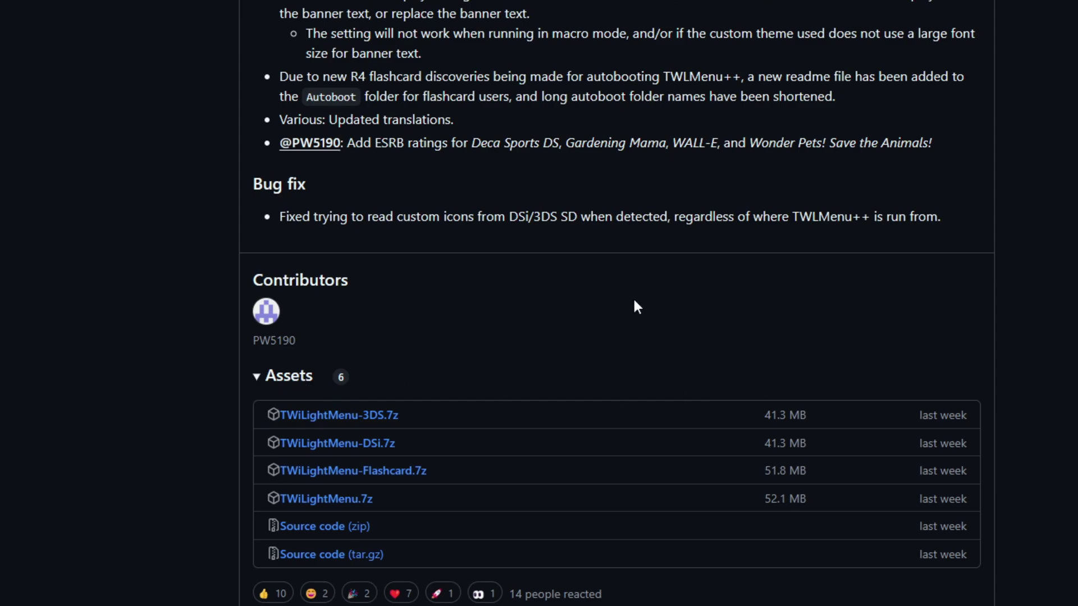
{"action": "scroll", "coordinate": [631, 298], "scroll_direction": "up", "scroll_amount": 6}
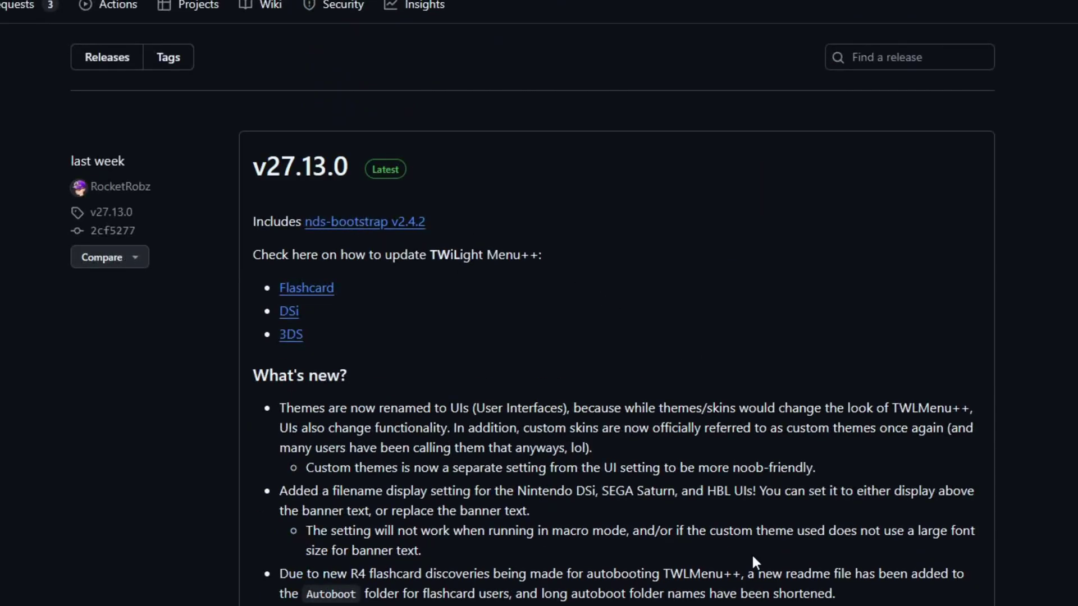
{"action": "scroll", "coordinate": [705, 523], "scroll_direction": "down", "scroll_amount": 6}
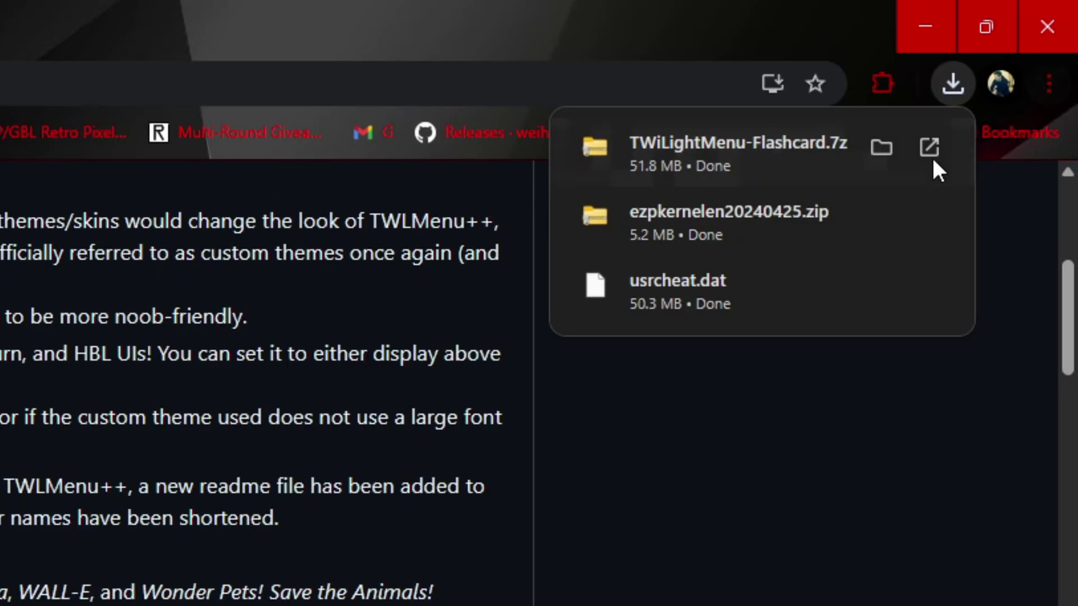
Extract TWiLightMenu-Flashcard.7z into its own TWiLightMenu-Flashcard folder in Downloads.
{"action": "left_click", "coordinate": [881, 148]}
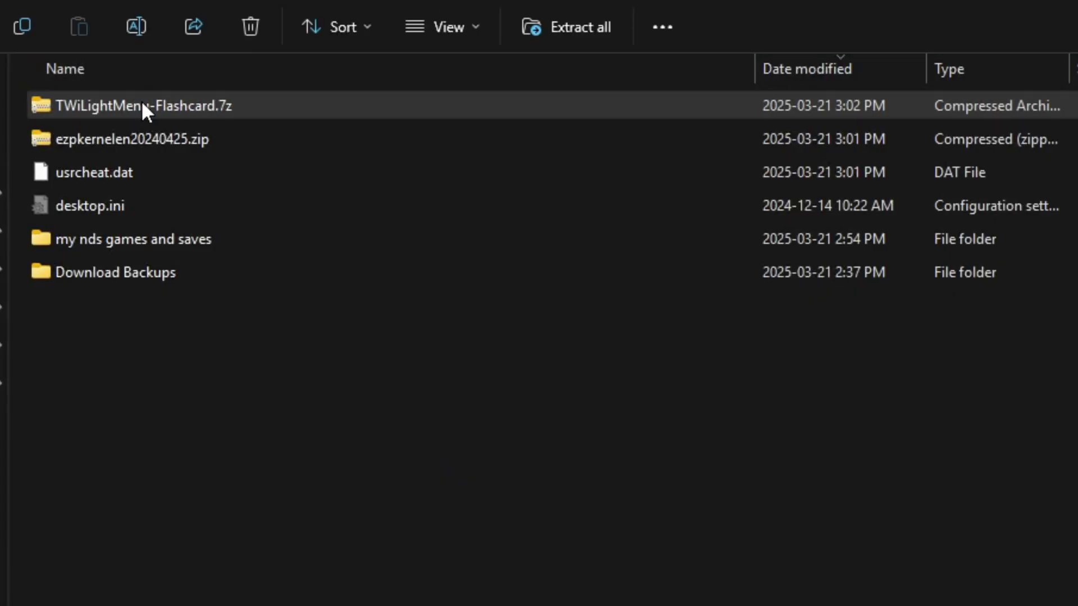
{"action": "right_click", "coordinate": [142, 104]}
{"action": "left_click", "coordinate": [230, 392]}
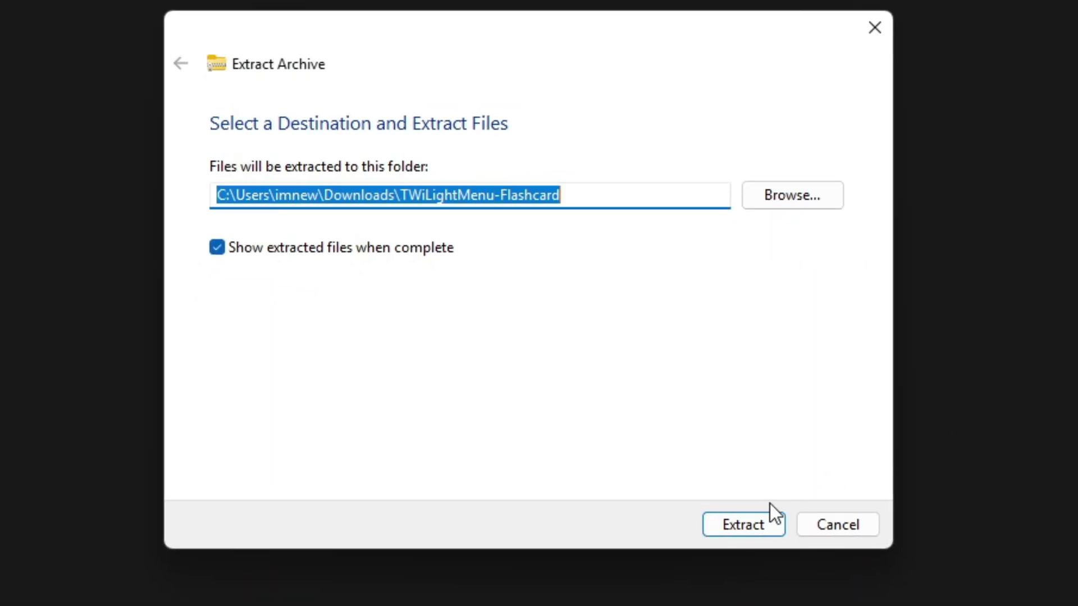
{"action": "left_click", "coordinate": [768, 519]}
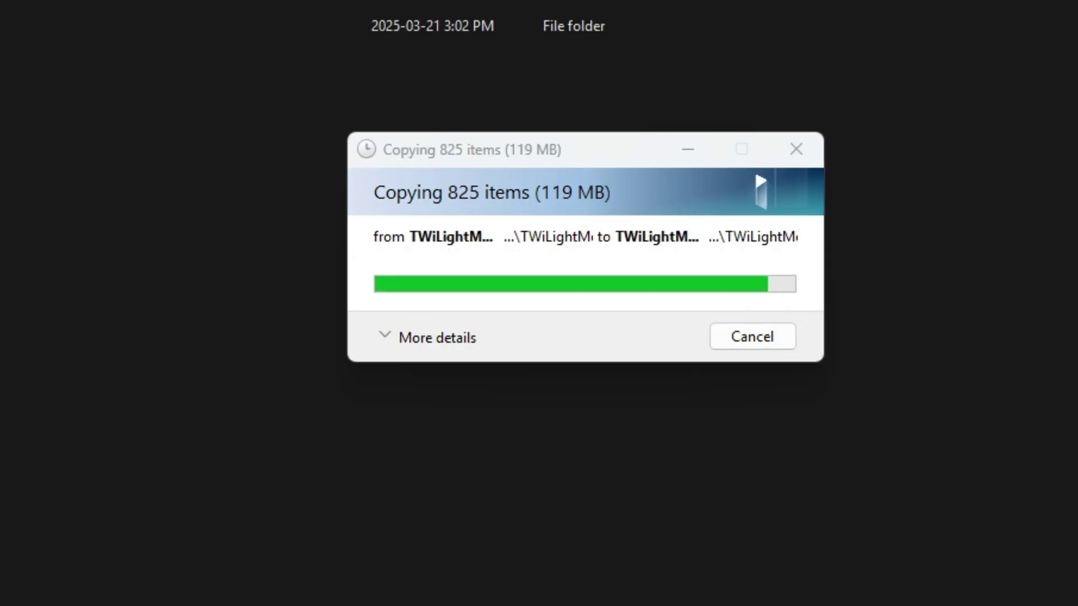
Extract ezpkernelen20240425.zip and check its __ezds folder and EZDS.dat.
{"action": "key", "text": "alt+Tab"}
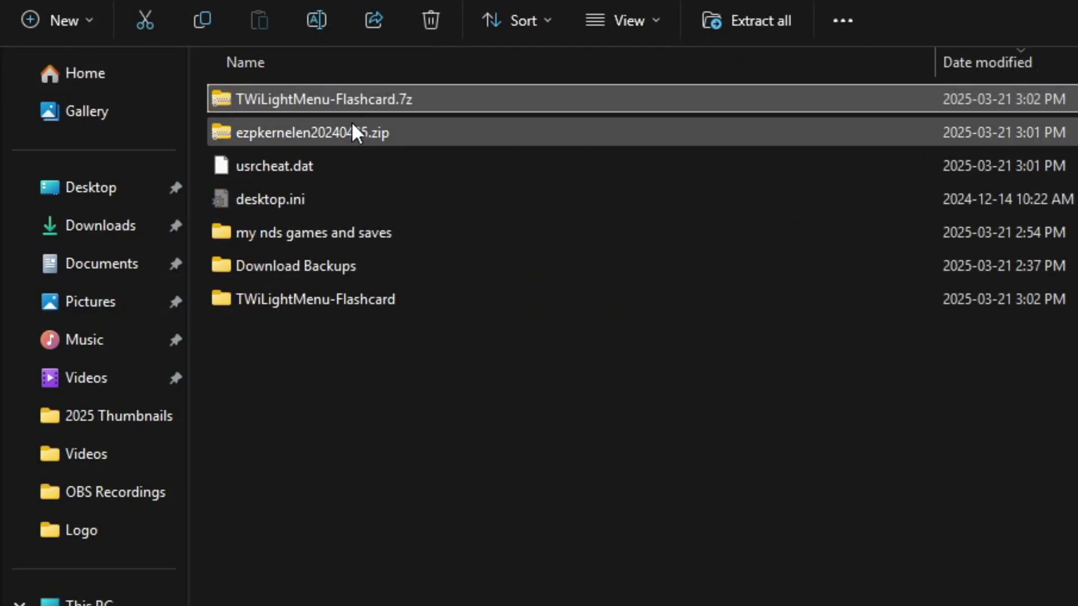
{"action": "left_click", "coordinate": [346, 123]}
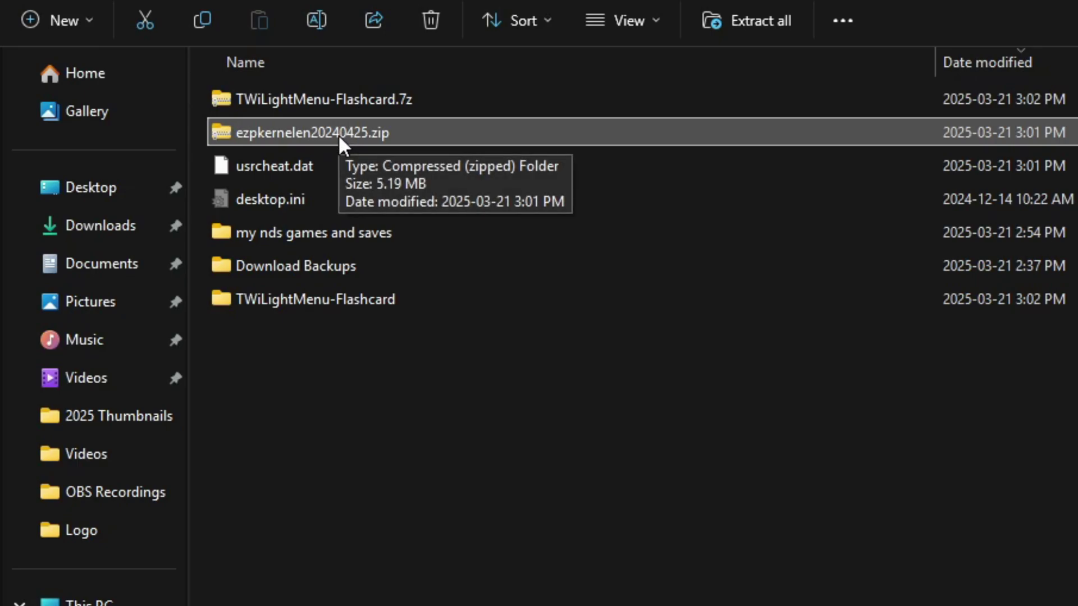
{"action": "right_click", "coordinate": [339, 136]}
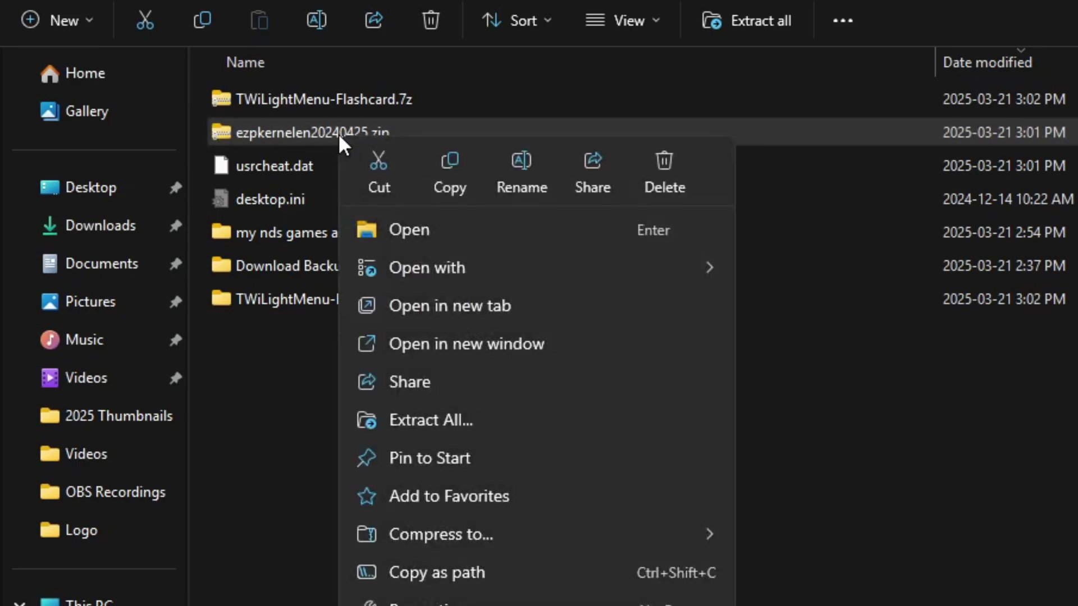
{"action": "left_click", "coordinate": [480, 421]}
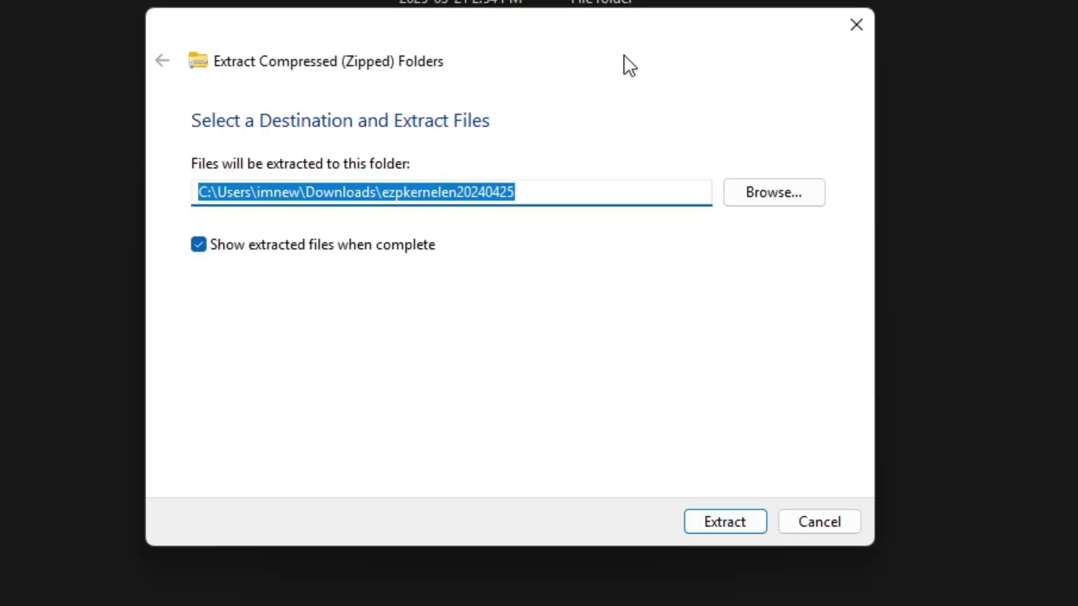
{"action": "left_click", "coordinate": [762, 531]}
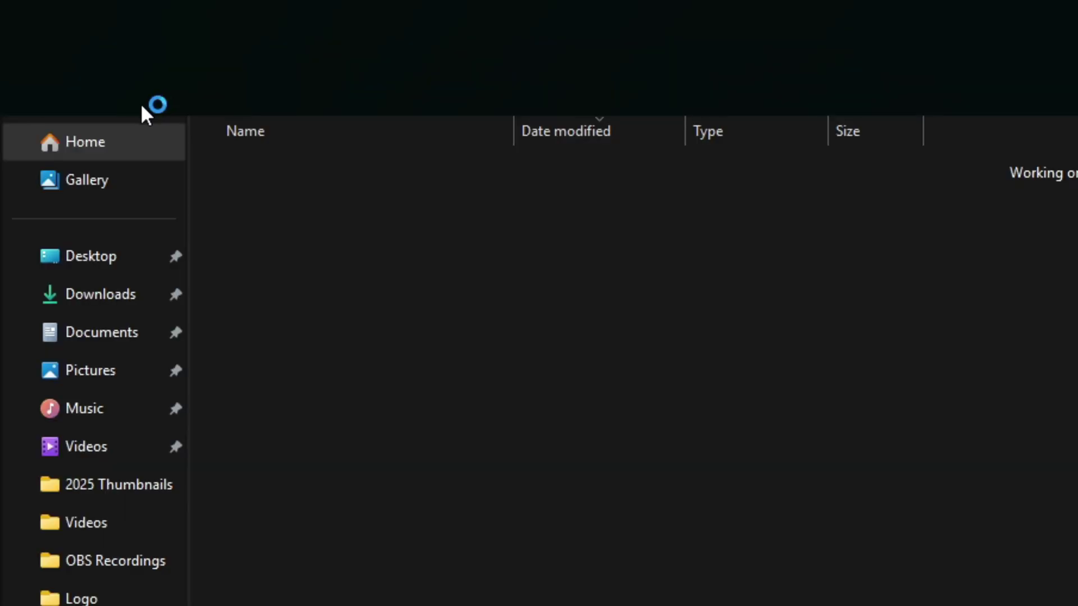
{"action": "left_click", "coordinate": [267, 236]}
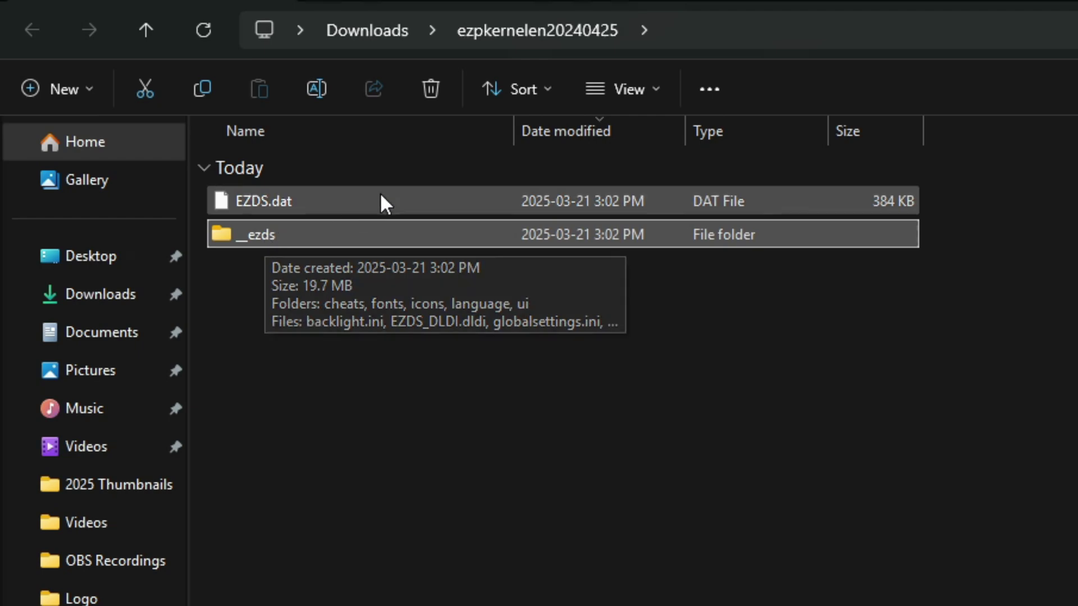
{"action": "left_click", "coordinate": [345, 201]}
{"action": "left_click", "coordinate": [308, 233]}
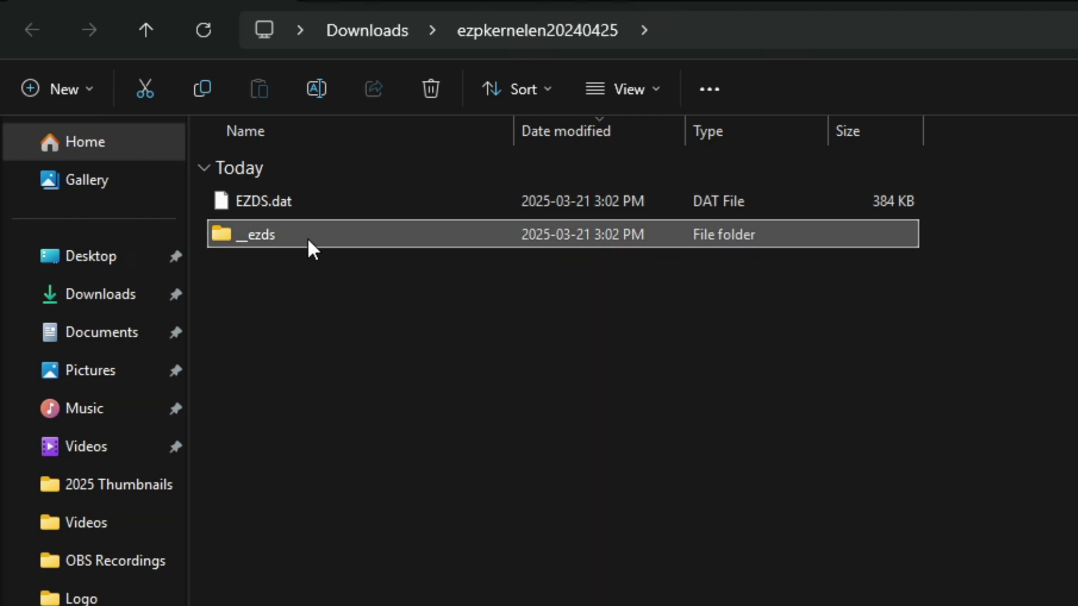
Copy the __ezds folder onto the EZFLASHTW (F:) card.
{"action": "right_click", "coordinate": [307, 241]}
{"action": "left_click", "coordinate": [418, 267]}
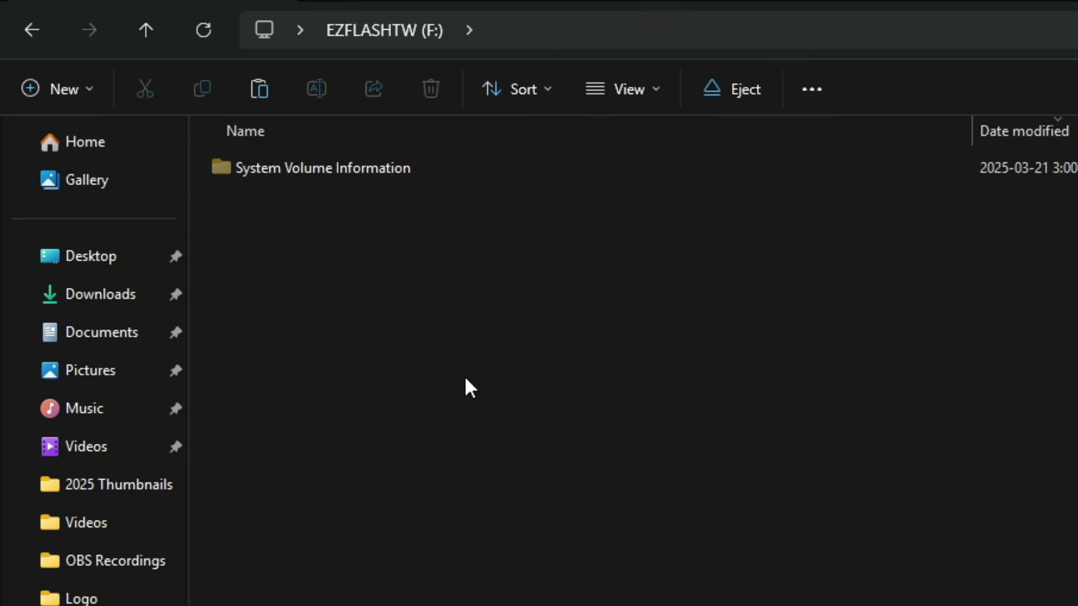
{"action": "key", "text": "ctrl+v"}
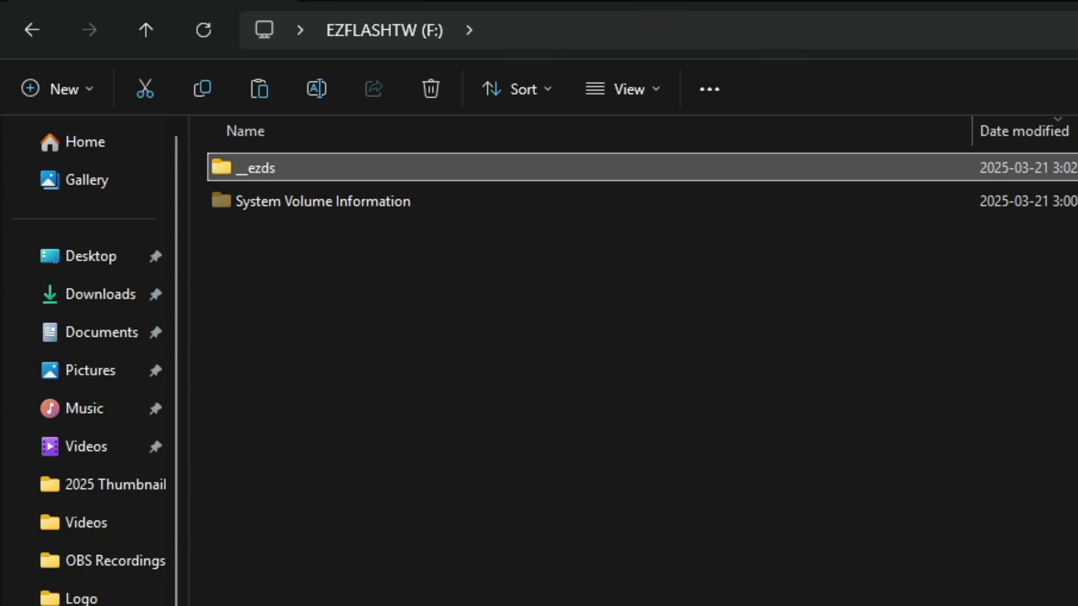
Copy BOOT.NDS, snemul.cfg, version.txt, _nds and roms from TWiLightMenu-Flashcard to the card root.
{"action": "key", "text": "alt+Tab"}
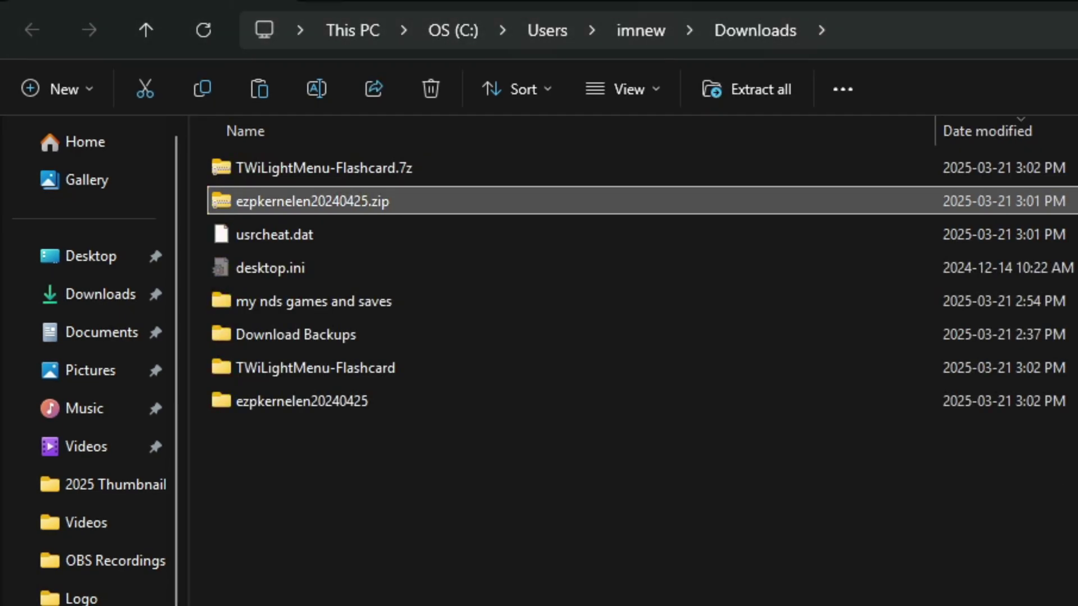
{"action": "double_click", "coordinate": [297, 373]}
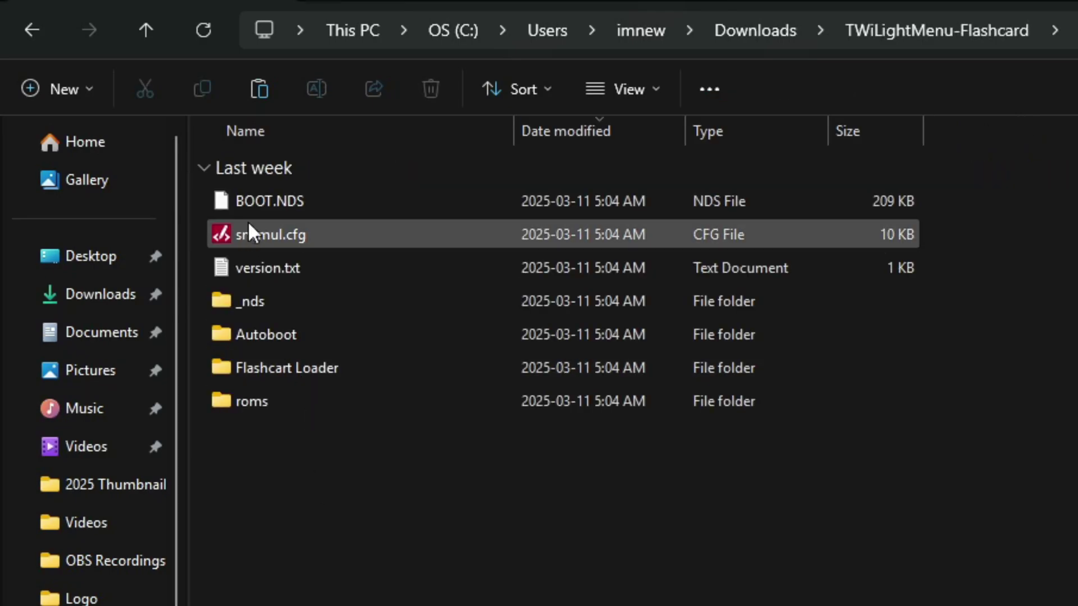
{"action": "left_click", "coordinate": [247, 198]}
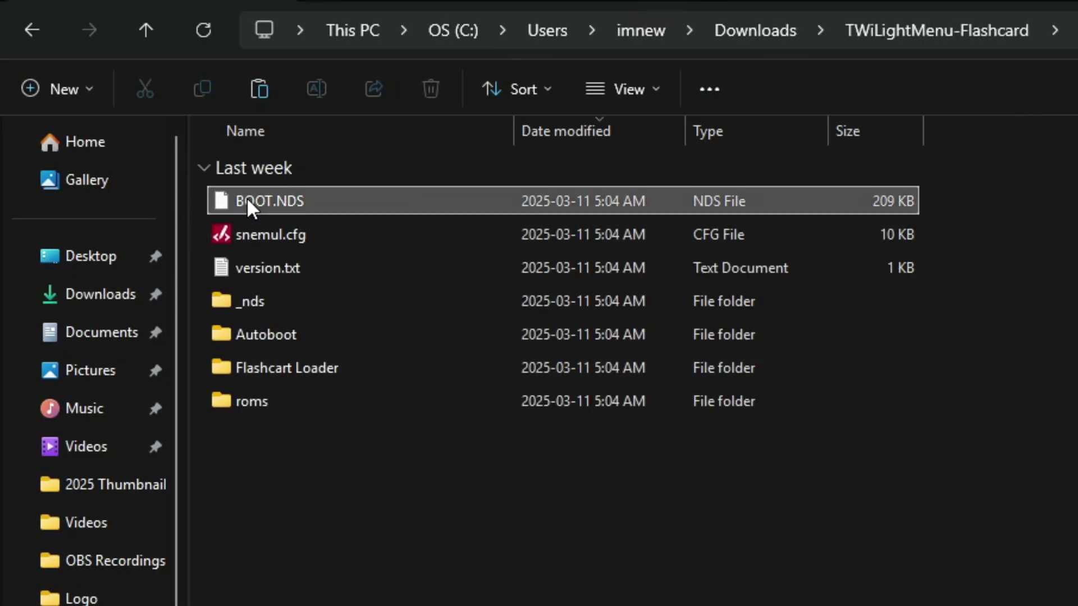
{"action": "left_click", "coordinate": [292, 234], "text": "ctrl"}
{"action": "left_click", "coordinate": [288, 270], "text": "ctrl"}
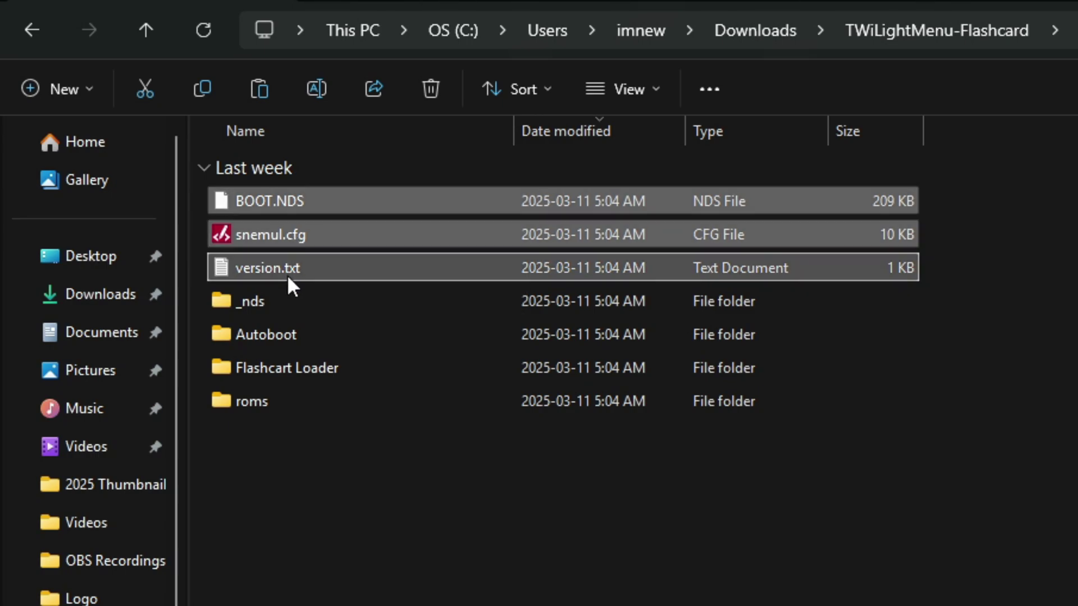
{"action": "left_click", "coordinate": [285, 301], "text": "ctrl"}
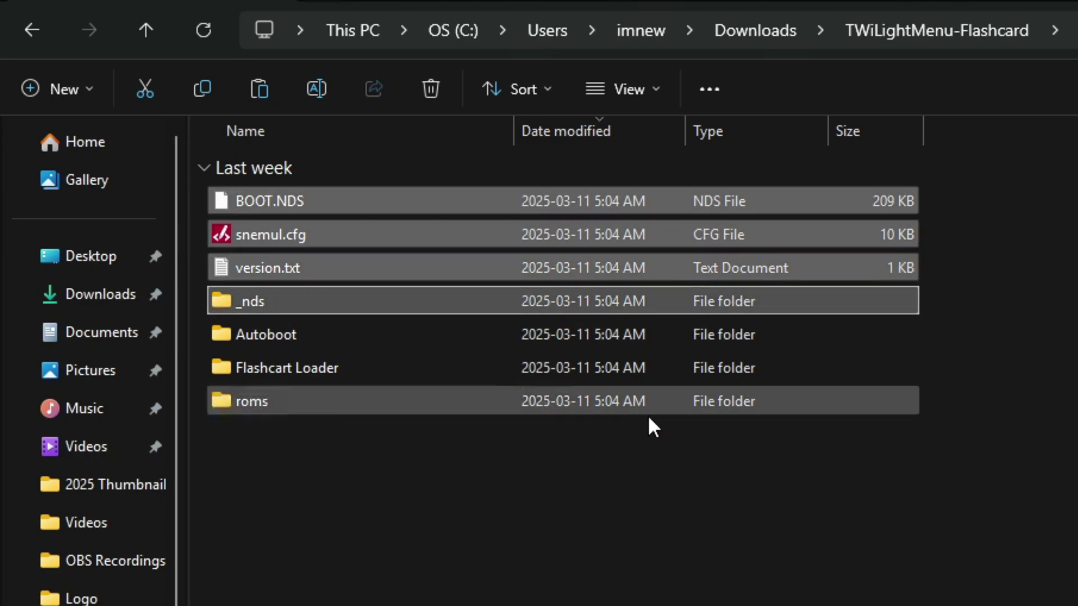
{"action": "left_click", "coordinate": [251, 403], "text": "ctrl"}
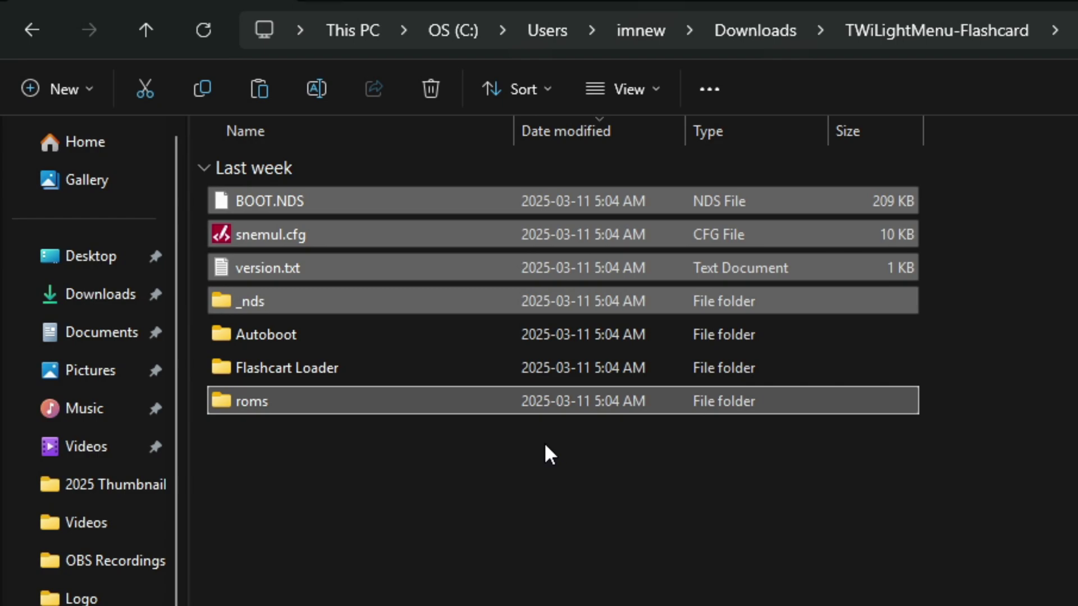
{"action": "right_click", "coordinate": [420, 393]}
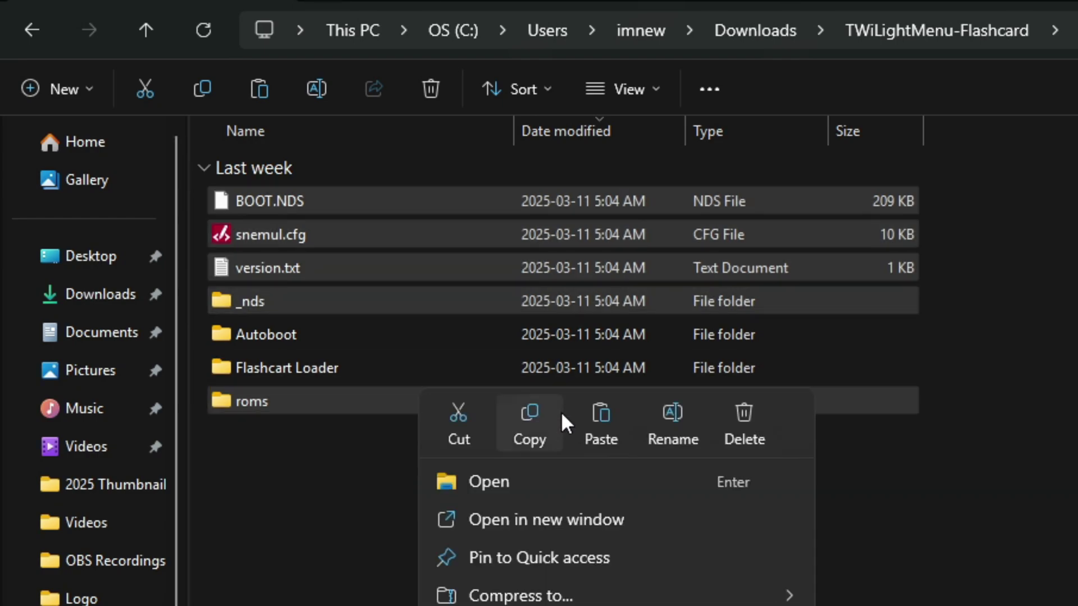
{"action": "left_click", "coordinate": [530, 418]}
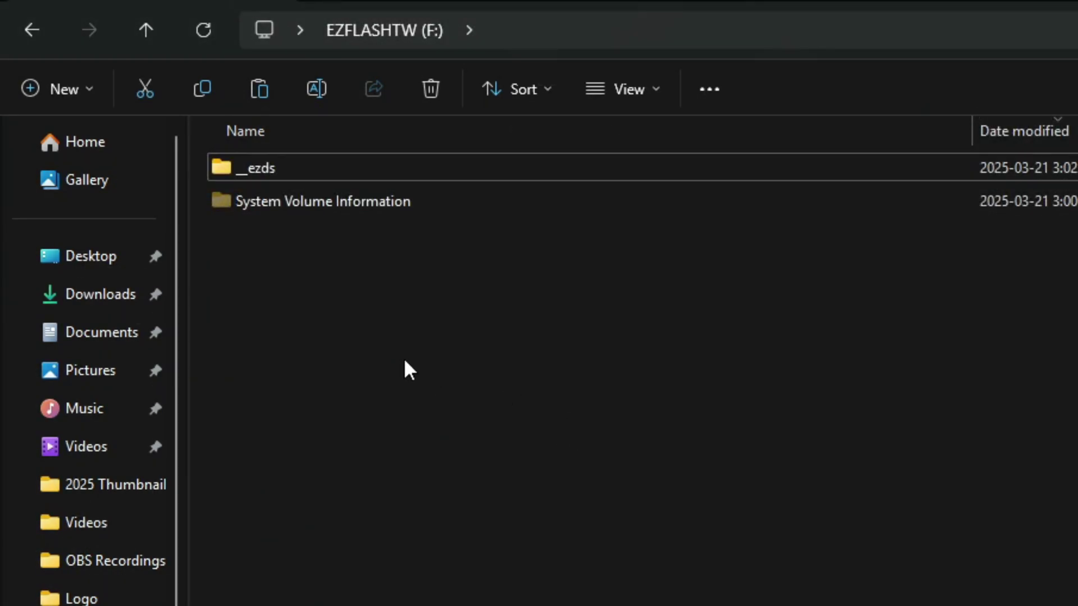
{"action": "right_click", "coordinate": [406, 368]}
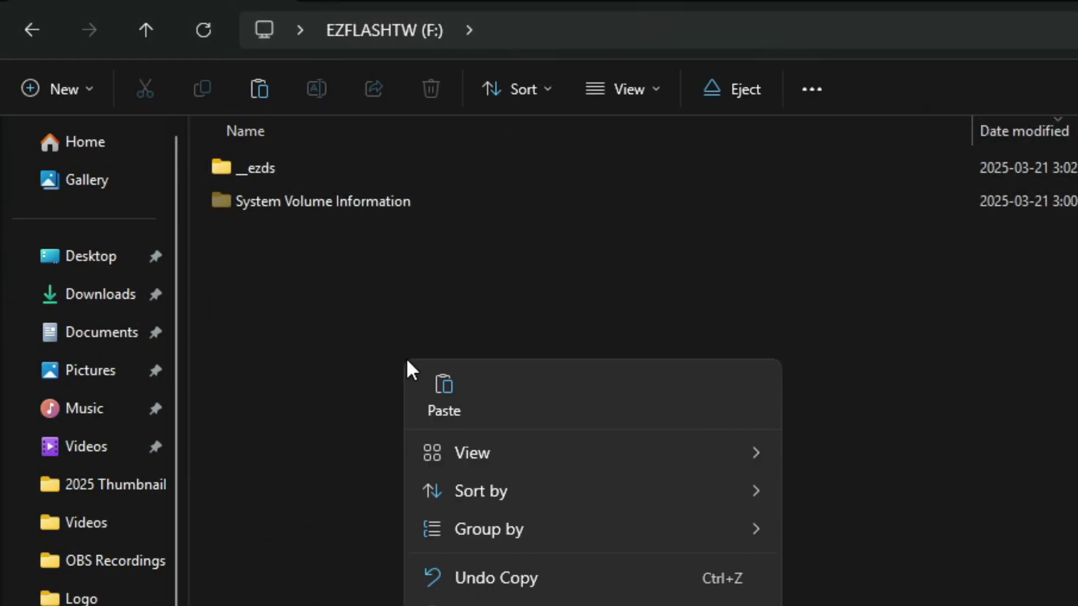
{"action": "left_click", "coordinate": [444, 396]}
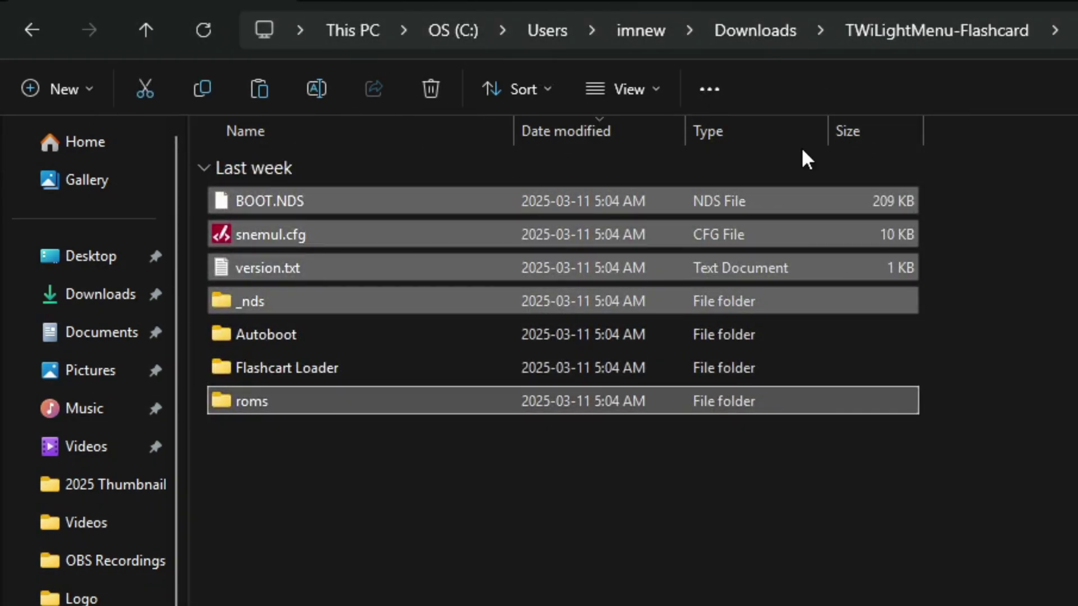
Copy usrcheat.dat from Downloads into F:\_nds\TWiLightMenu\extras.
{"action": "left_click", "coordinate": [752, 32]}
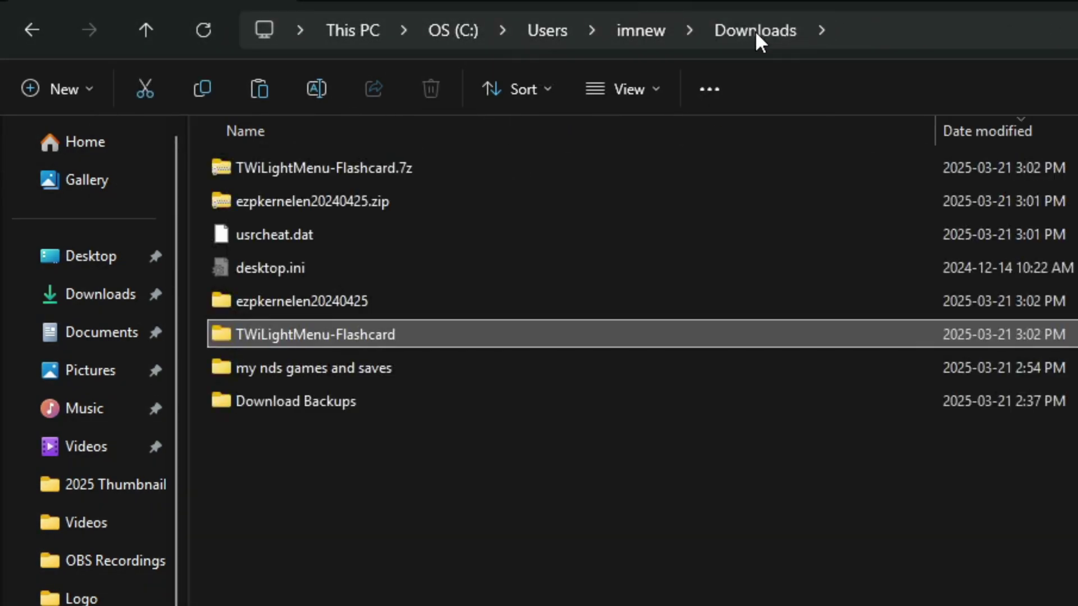
{"action": "left_click", "coordinate": [277, 235]}
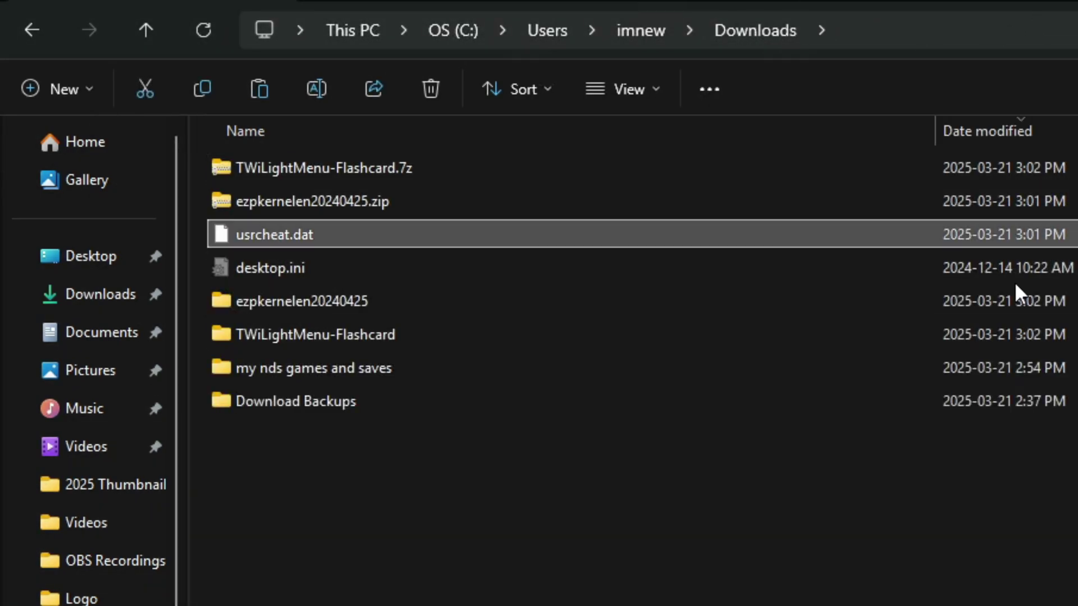
{"action": "right_click", "coordinate": [298, 234]}
{"action": "left_click", "coordinate": [399, 270]}
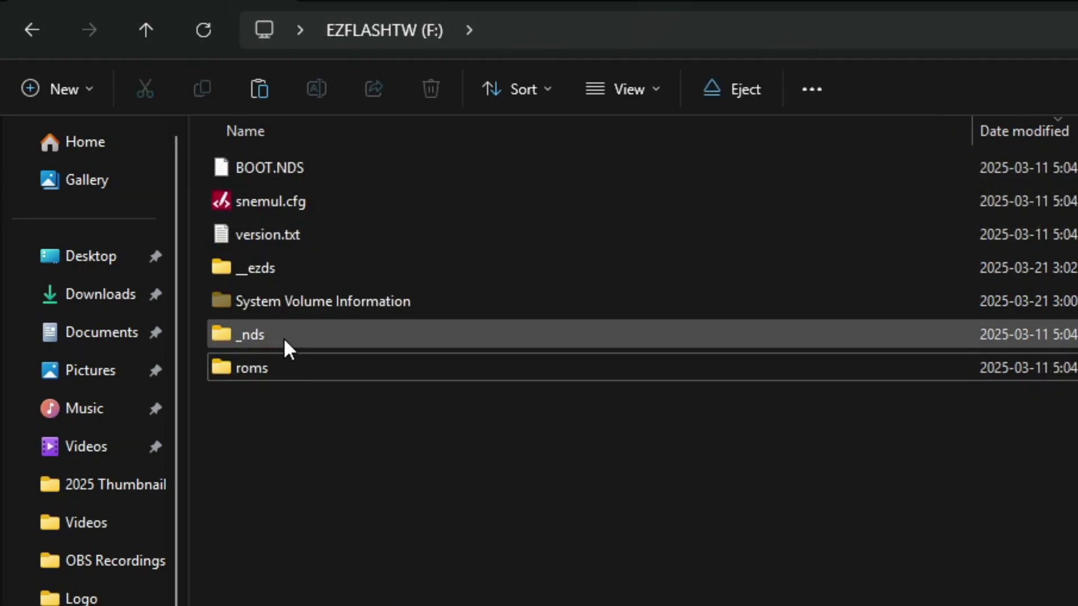
{"action": "double_click", "coordinate": [279, 338]}
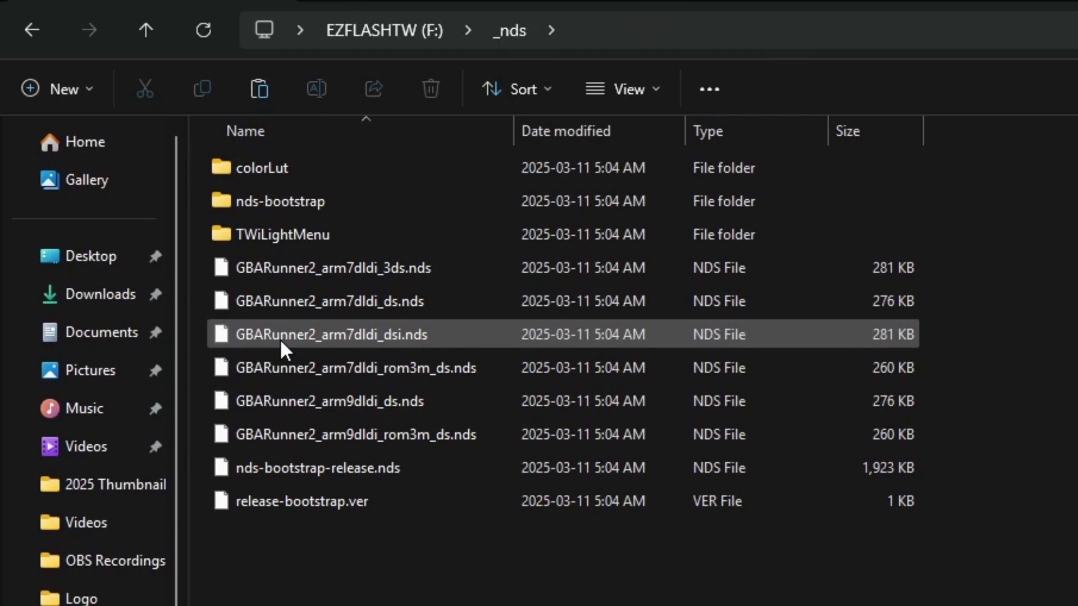
{"action": "double_click", "coordinate": [285, 239]}
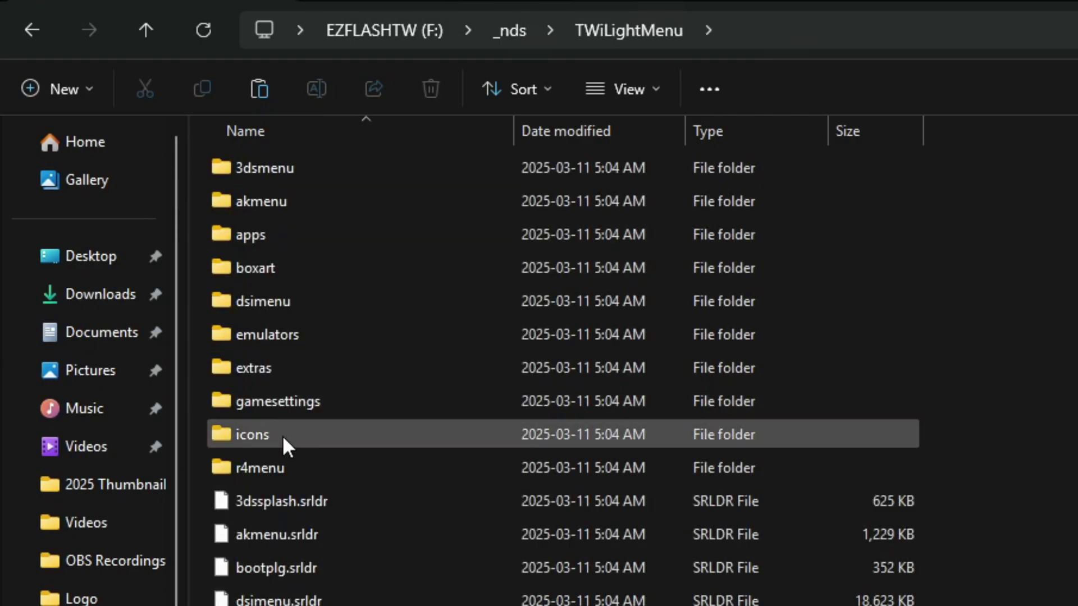
{"action": "double_click", "coordinate": [272, 366]}
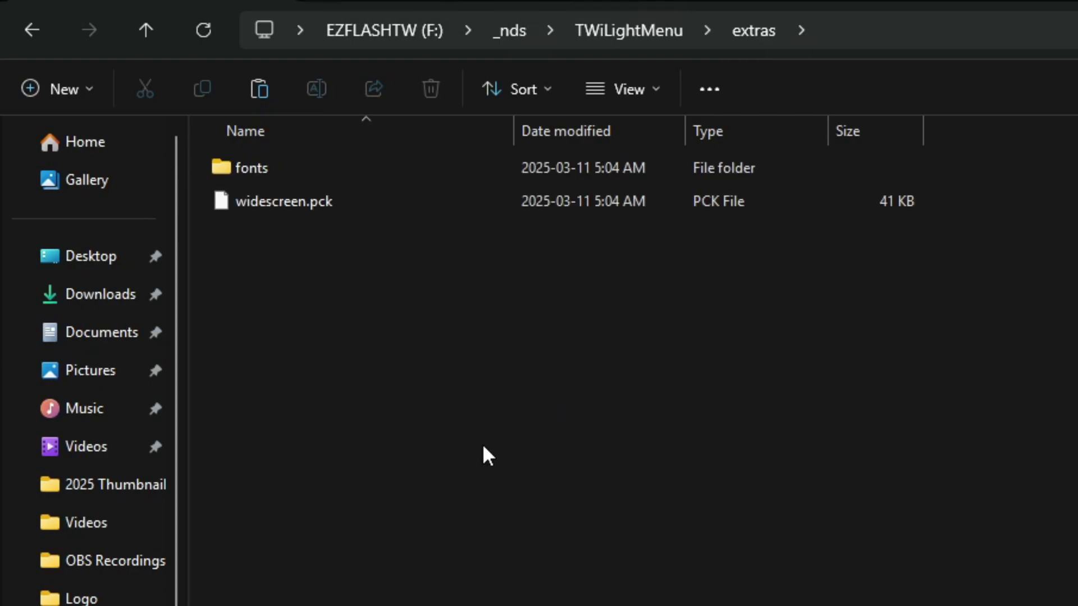
{"action": "right_click", "coordinate": [271, 335]}
{"action": "left_click", "coordinate": [307, 362]}
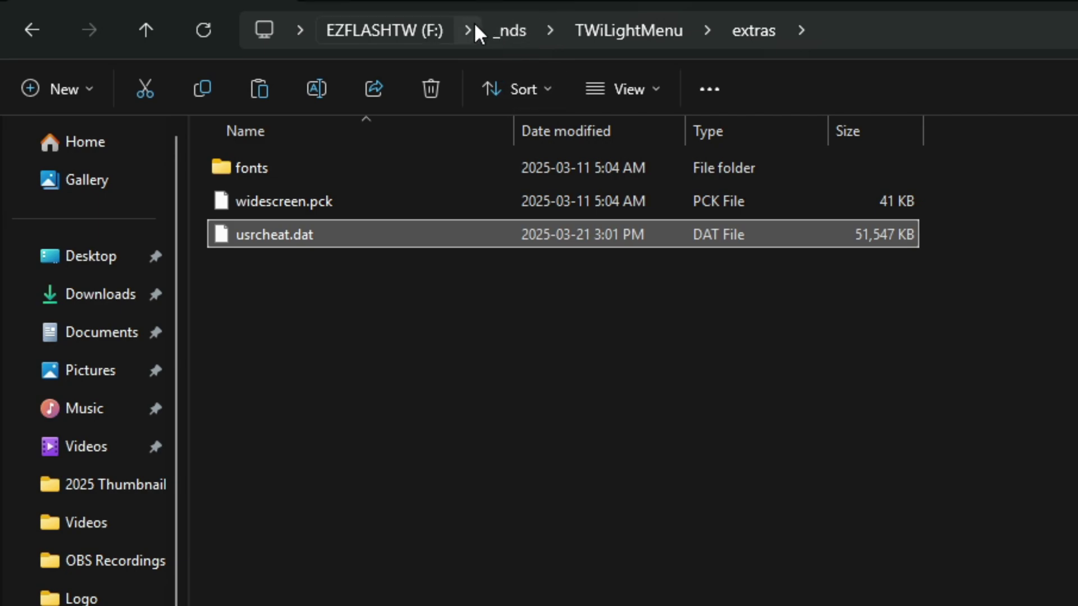
Open F:\roms\nds and select all six games and the saves folder in my nds games and saves.
{"action": "left_click", "coordinate": [357, 31]}
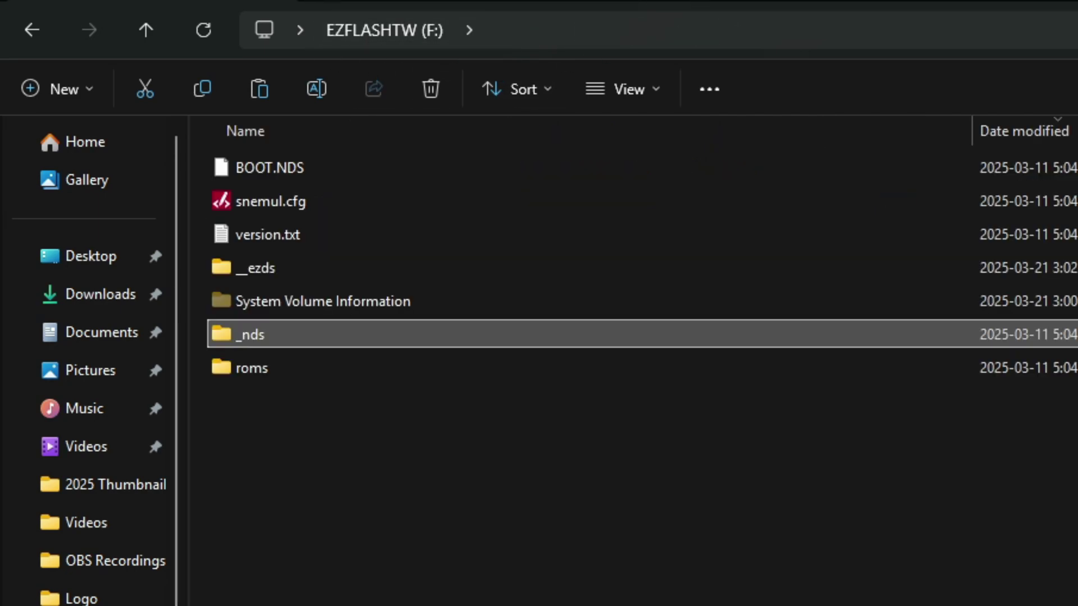
{"action": "double_click", "coordinate": [280, 366]}
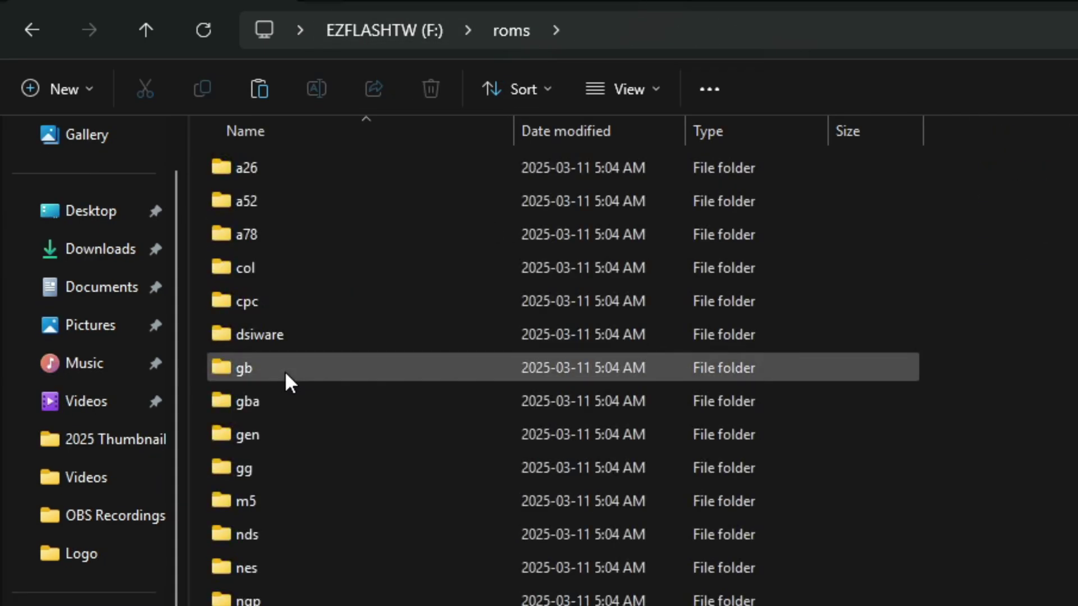
{"action": "double_click", "coordinate": [289, 536]}
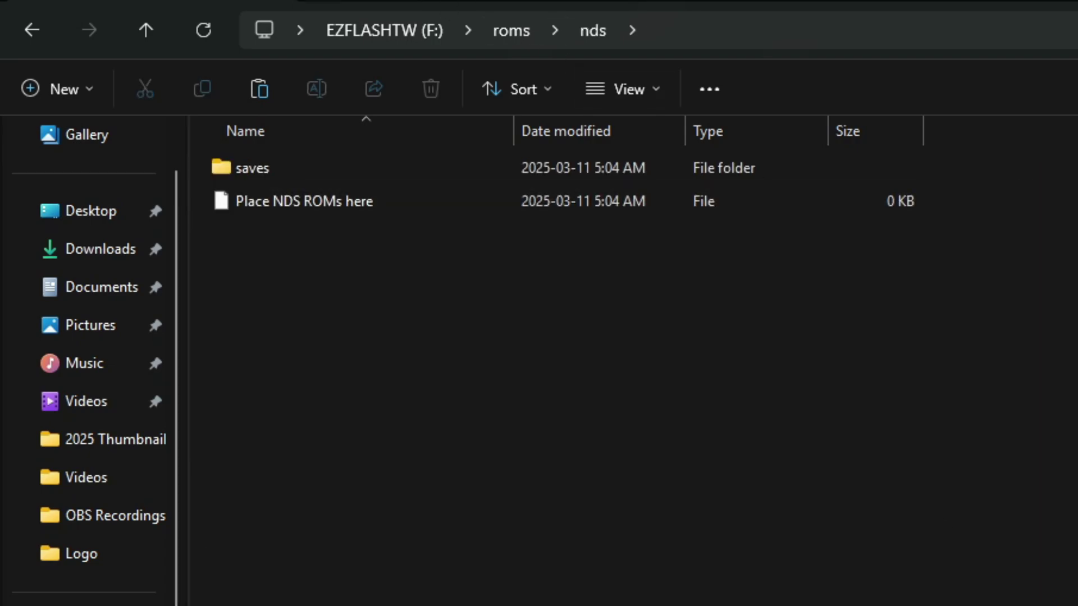
{"action": "key", "text": "alt+Tab"}
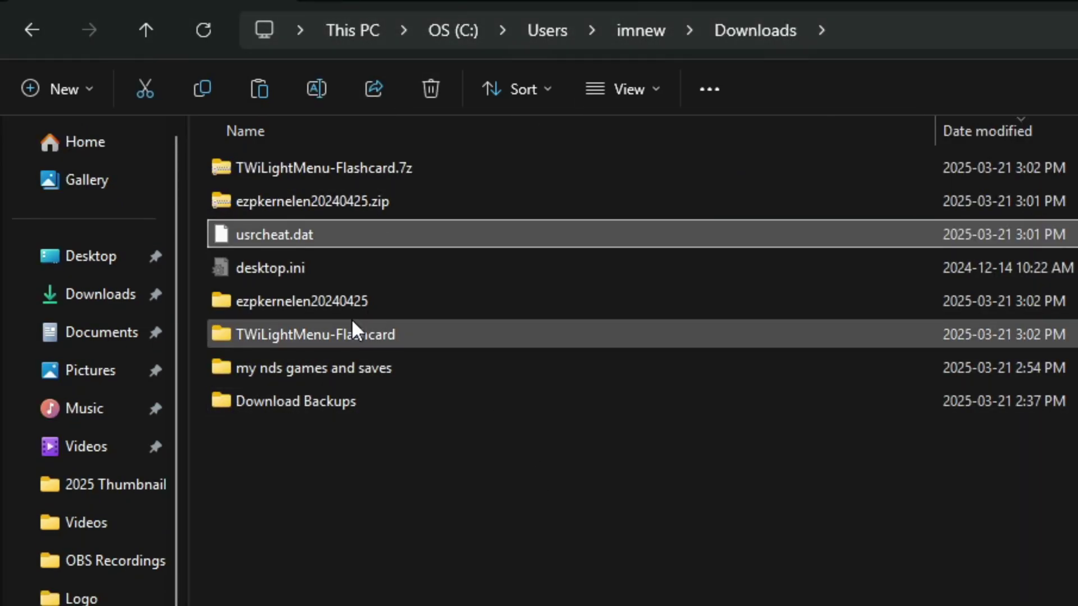
{"action": "double_click", "coordinate": [356, 366]}
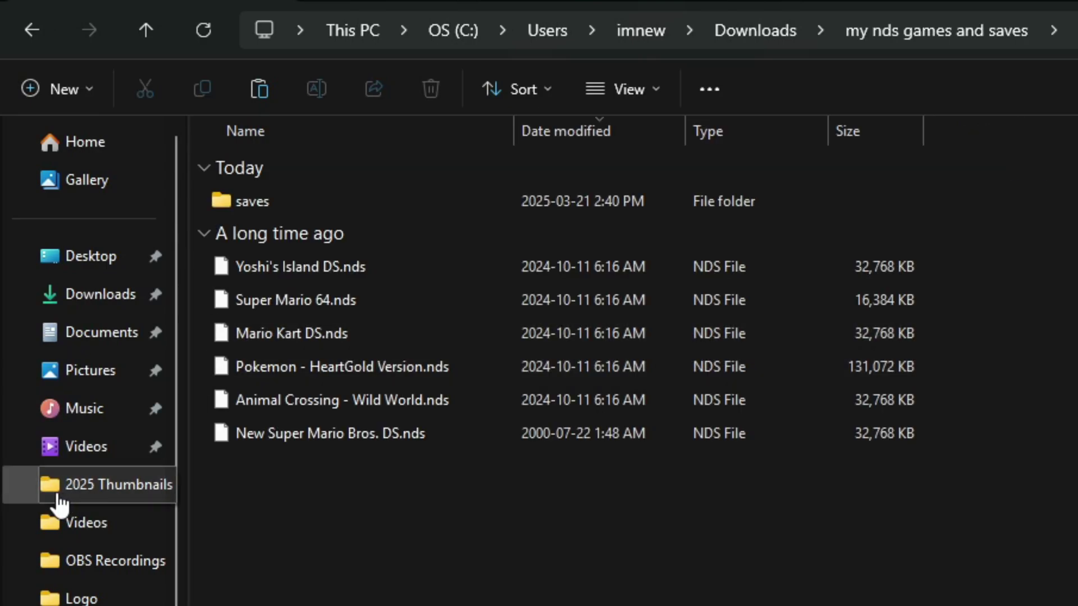
{"action": "left_click_drag", "start_coordinate": [781, 600], "coordinate": [214, 154]}
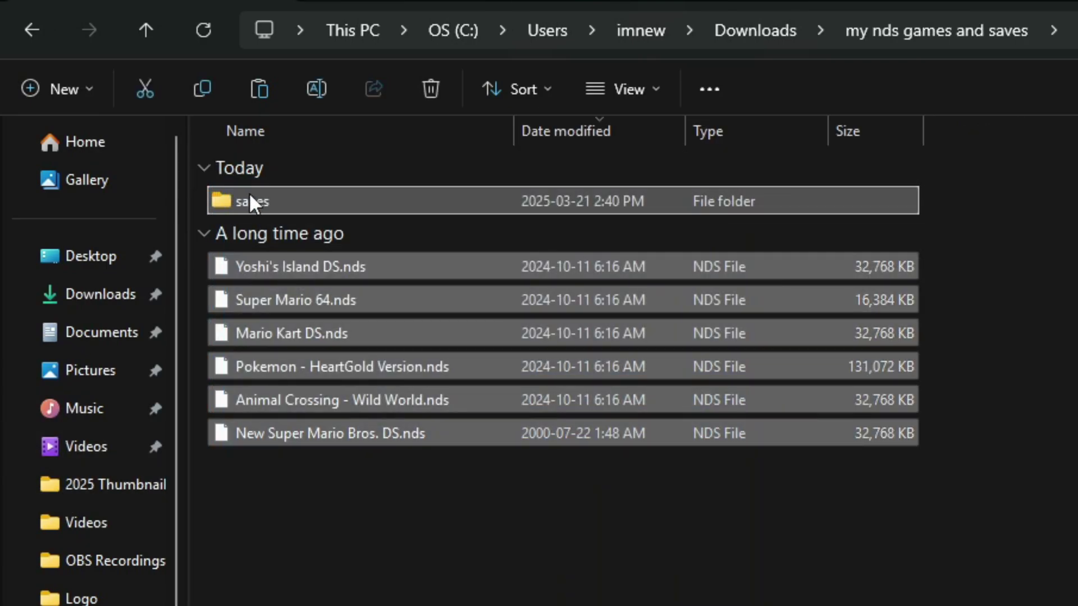
Paste the six games and saves folder into F:\roms\nds, then return to Downloads.
{"action": "right_click", "coordinate": [258, 197]}
{"action": "left_click", "coordinate": [368, 232]}
{"action": "key", "text": "alt+Tab"}
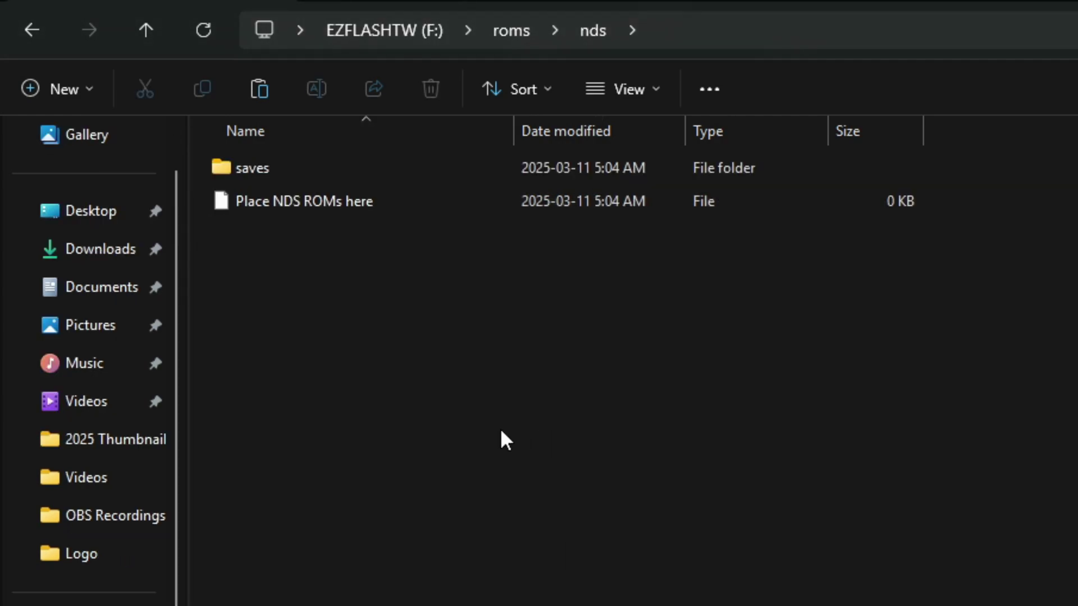
{"action": "right_click", "coordinate": [418, 353]}
{"action": "left_click", "coordinate": [459, 393]}
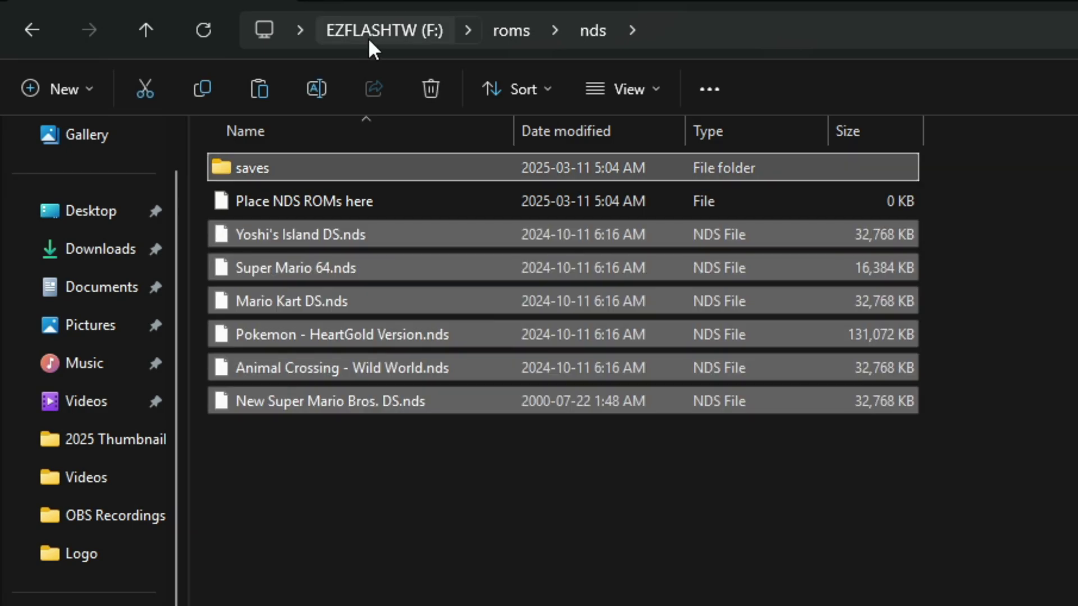
{"action": "left_click", "coordinate": [368, 33]}
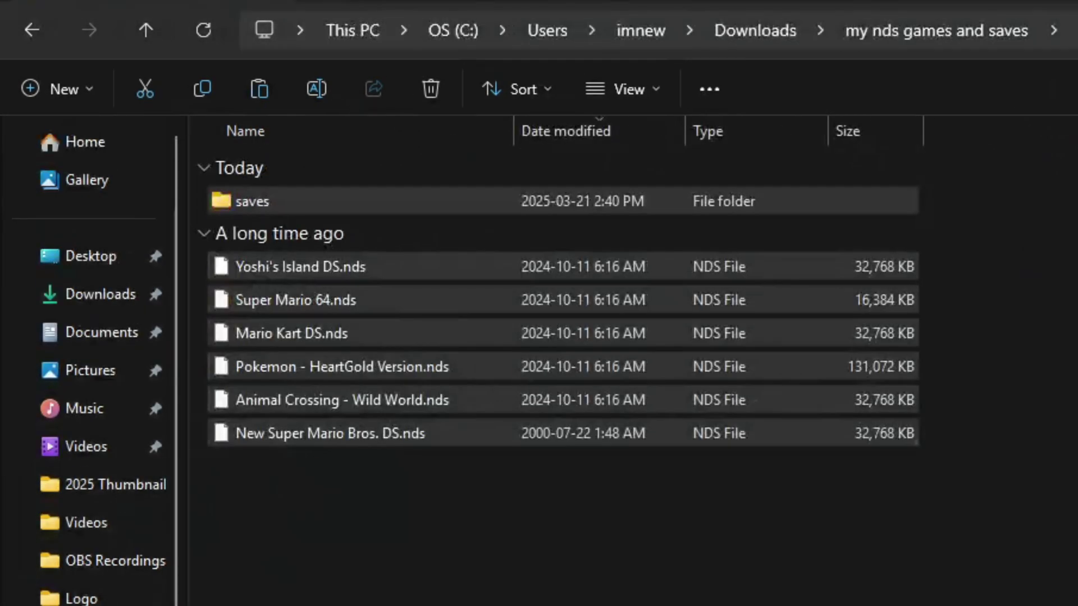
{"action": "left_click", "coordinate": [758, 32]}
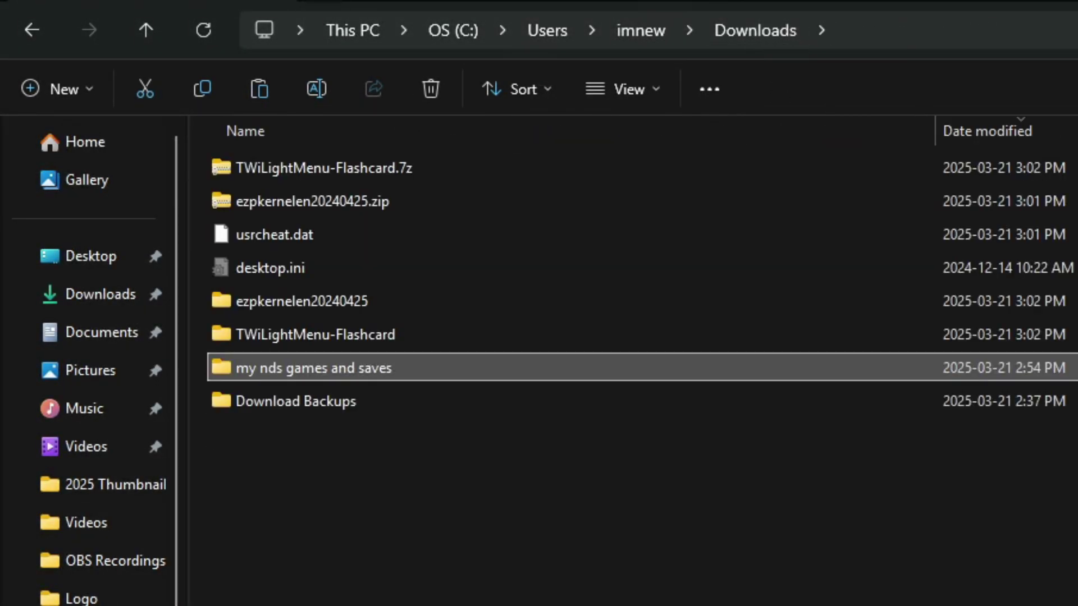
Copy ezds.dat from Flashcart Loader\EZ Flash Parallel to the EZFLASHTW drive root.
{"action": "double_click", "coordinate": [340, 335]}
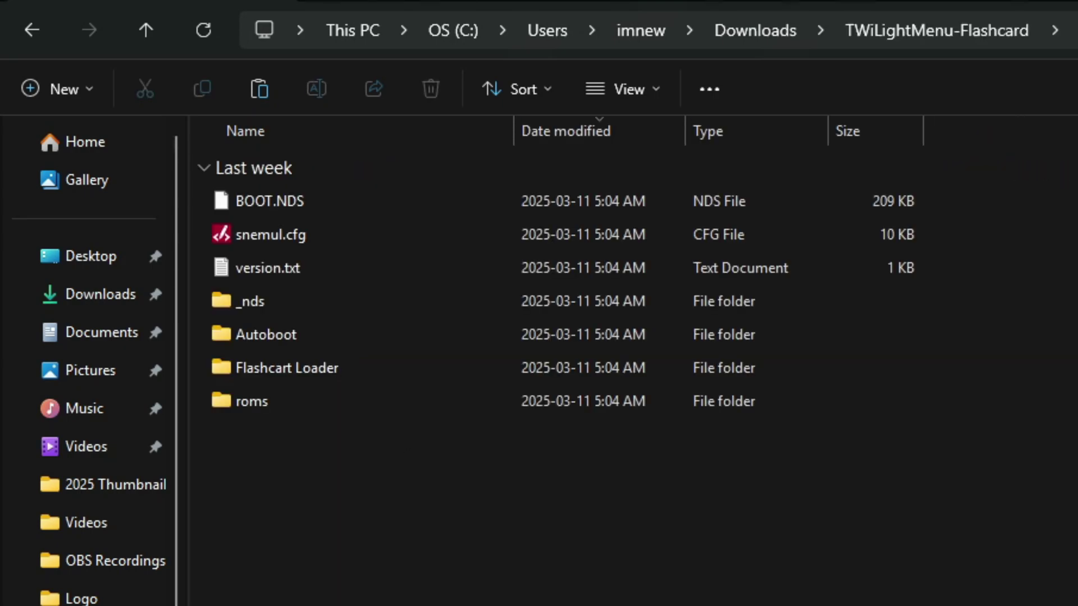
{"action": "left_click", "coordinate": [331, 368]}
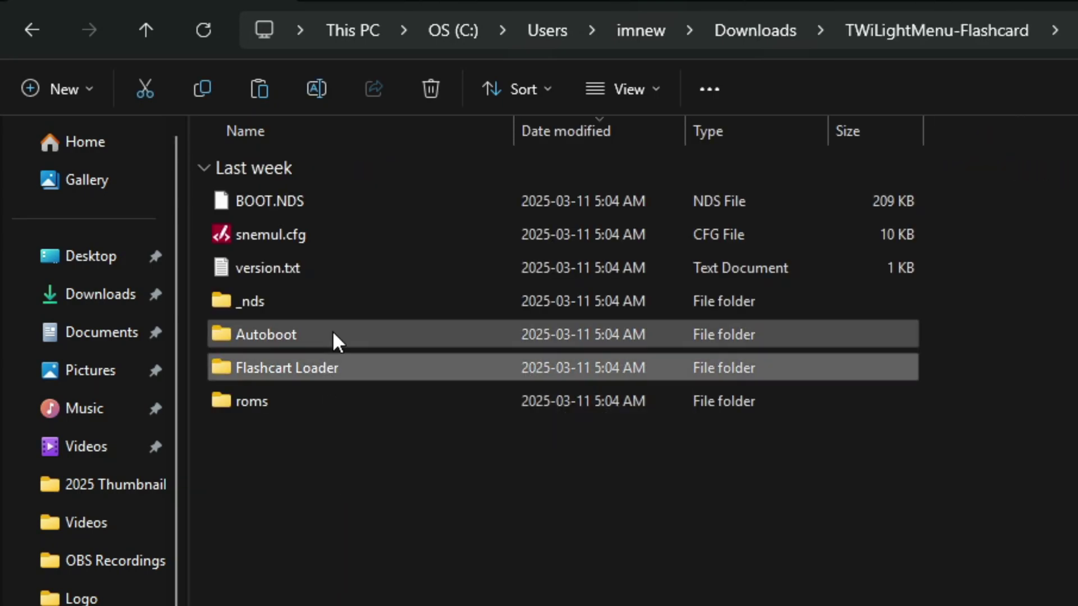
{"action": "double_click", "coordinate": [332, 337]}
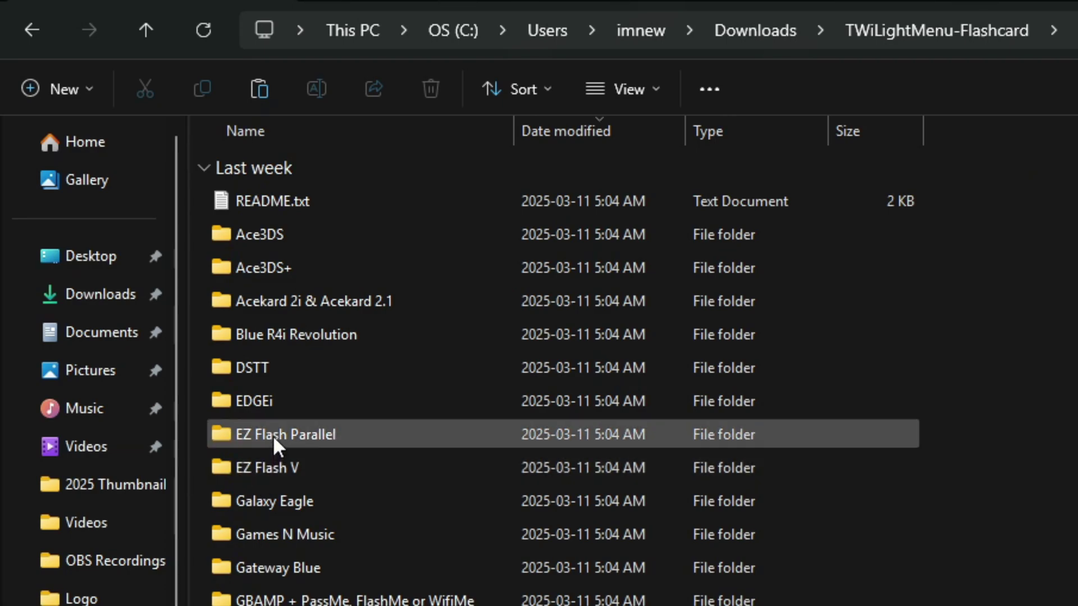
{"action": "double_click", "coordinate": [280, 435]}
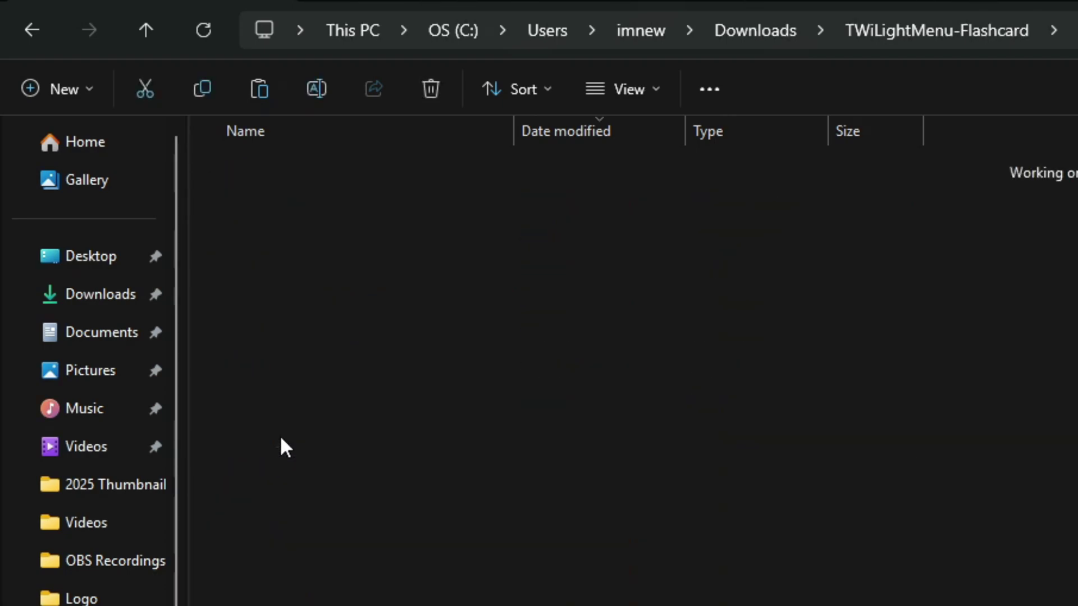
{"action": "left_click", "coordinate": [277, 203]}
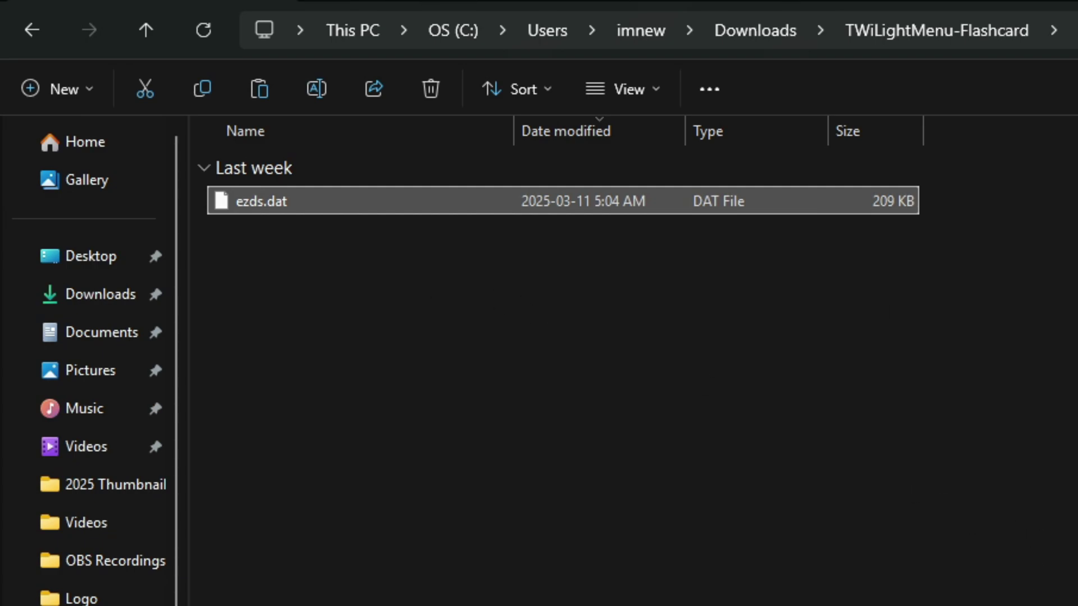
{"action": "key", "text": "alt+Tab"}
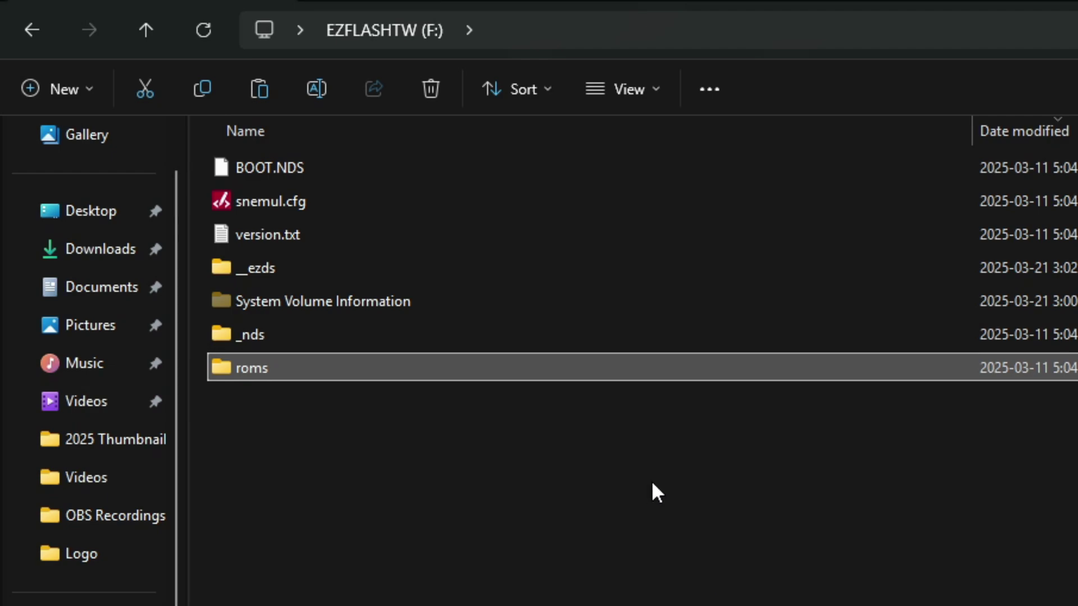
{"action": "right_click", "coordinate": [389, 456]}
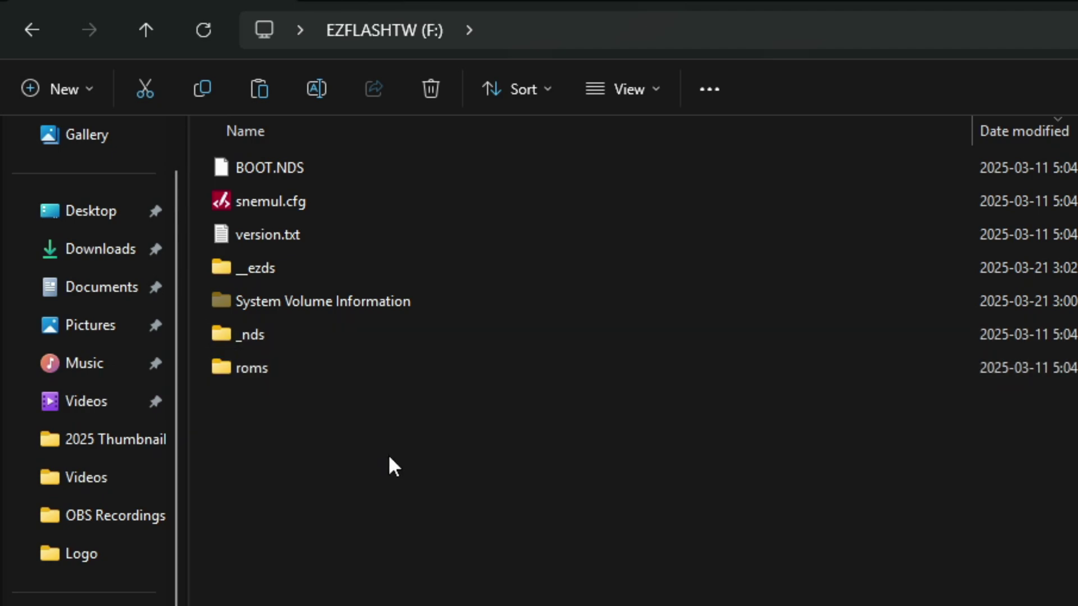
{"action": "left_click", "coordinate": [428, 488]}
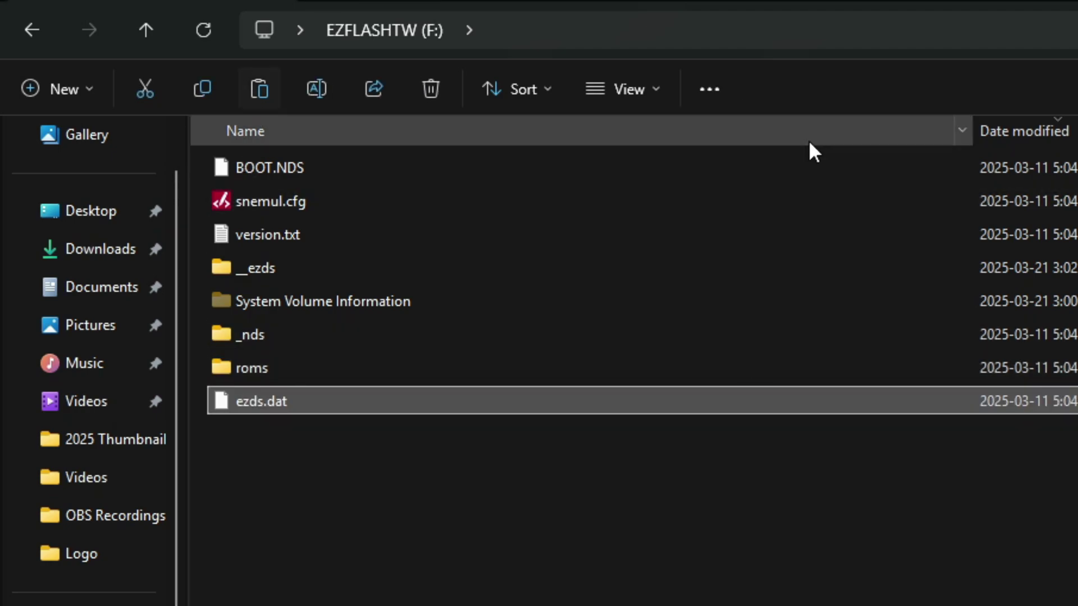
{"action": "mouse_move", "coordinate": [655, 321]}
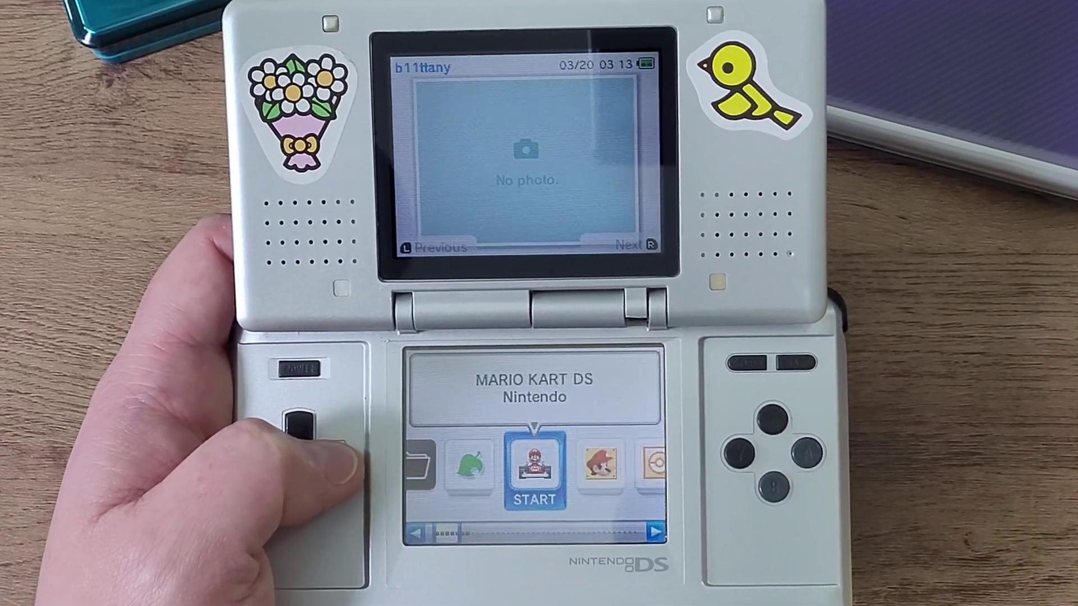
Enable and save the Skip Intro cheat for New Super Mario Bros. in TWiLight Menu++.
{"action": "key", "text": "Right"}
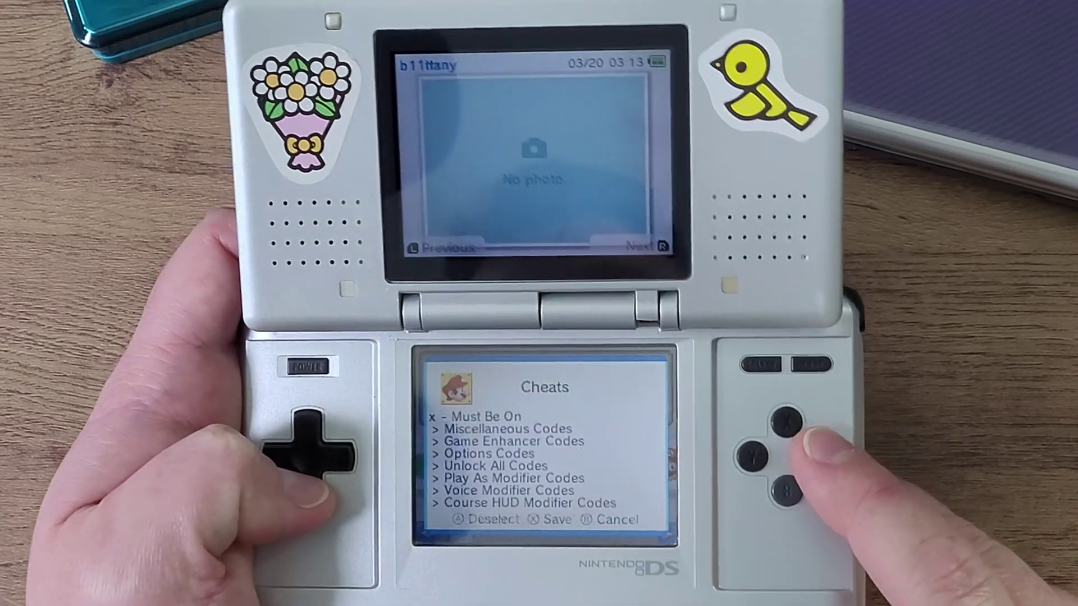
{"action": "key", "text": "a"}
{"action": "key", "text": "a"}
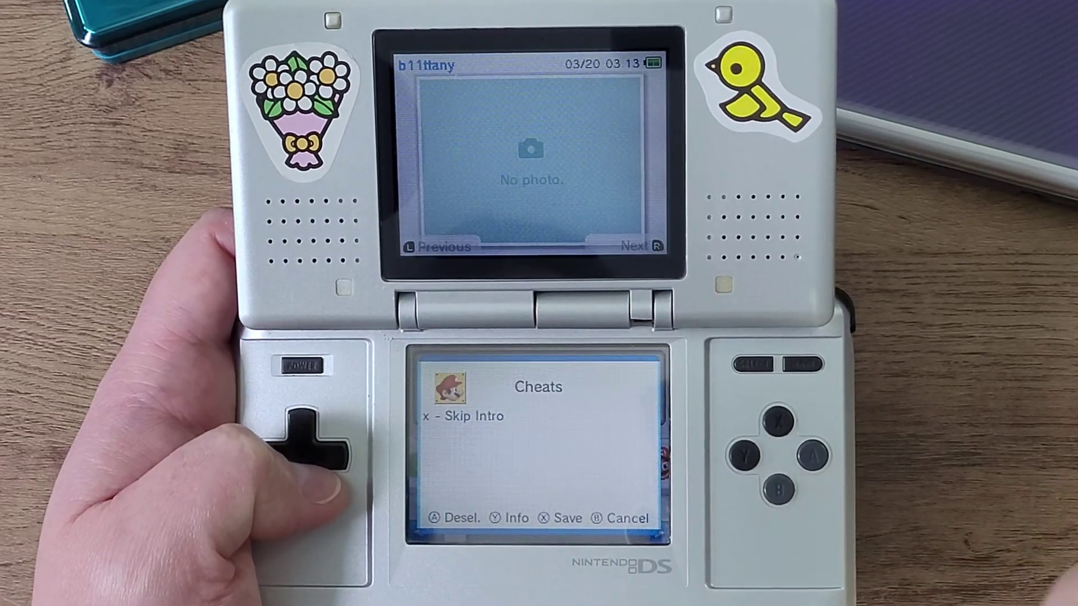
{"action": "key", "text": "x"}
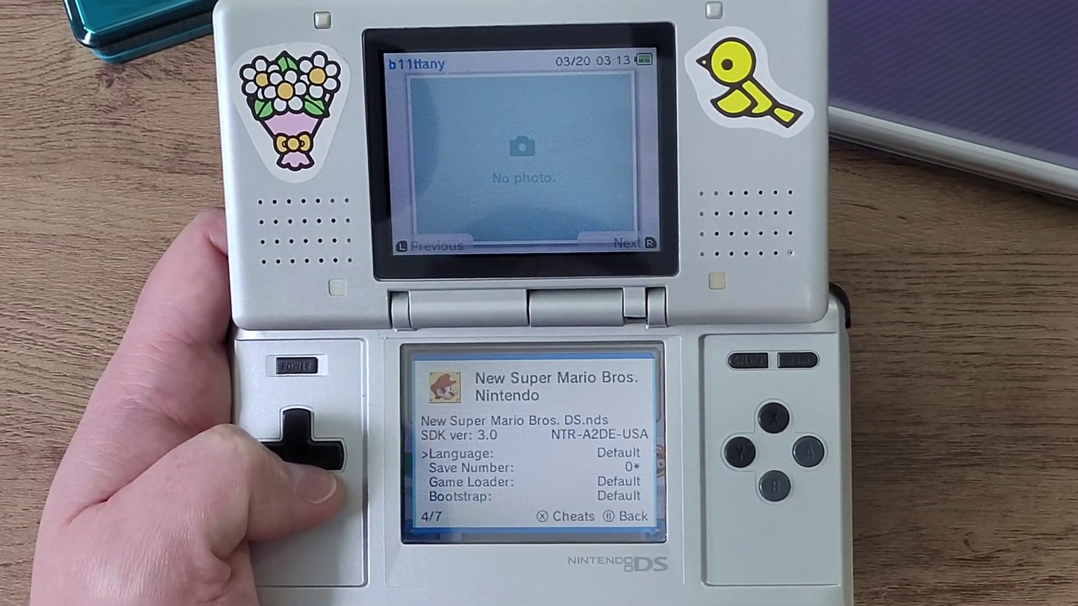
Leave the game settings page and start New Super Mario Bros. from the carousel.
{"action": "key", "text": "b"}
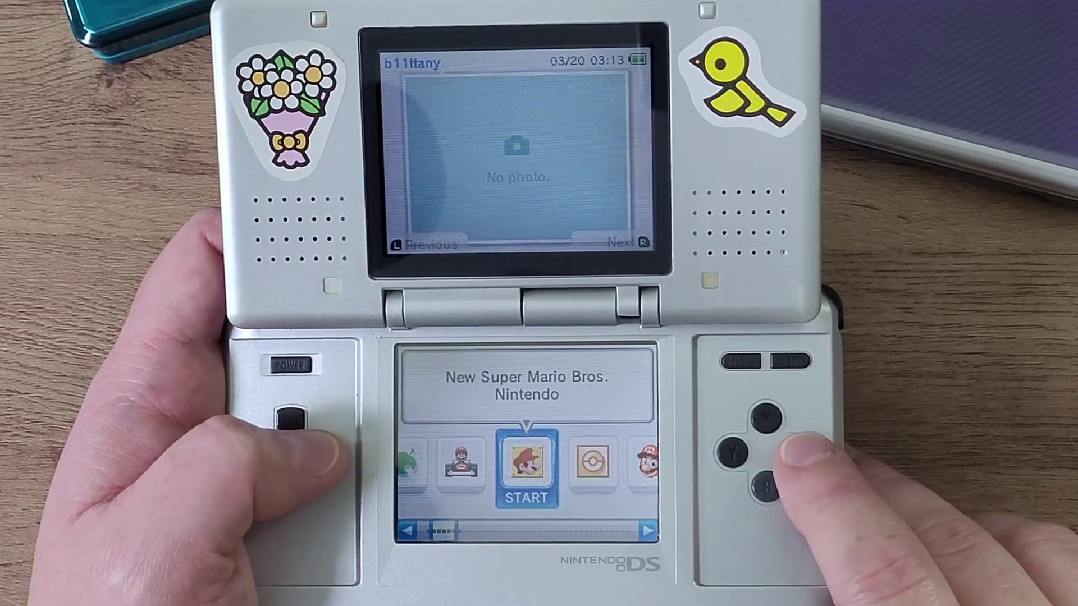
{"action": "key", "text": "a"}
{"action": "key", "text": "a"}
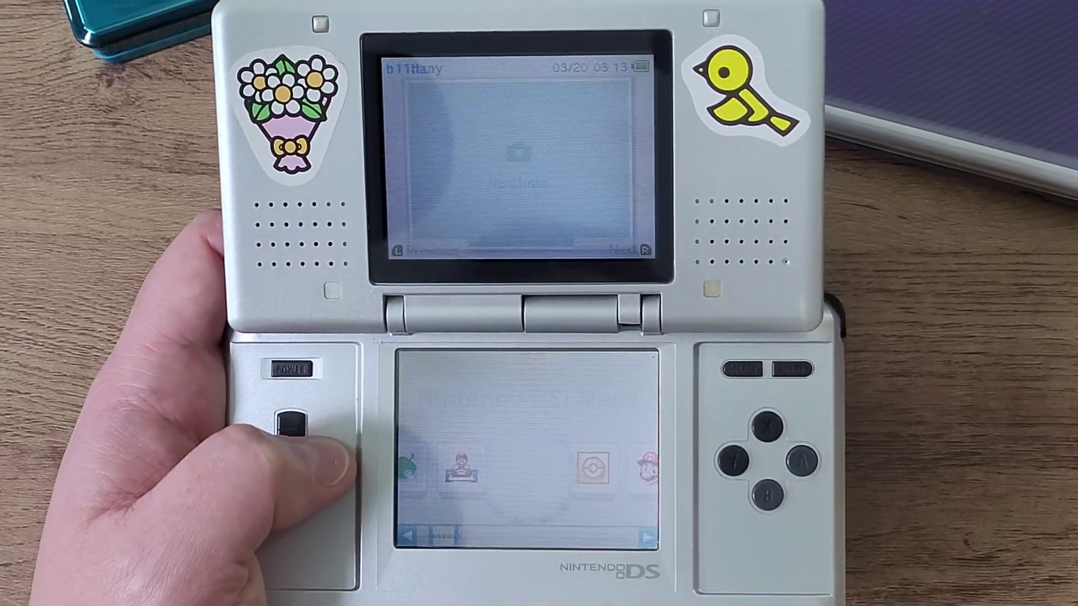